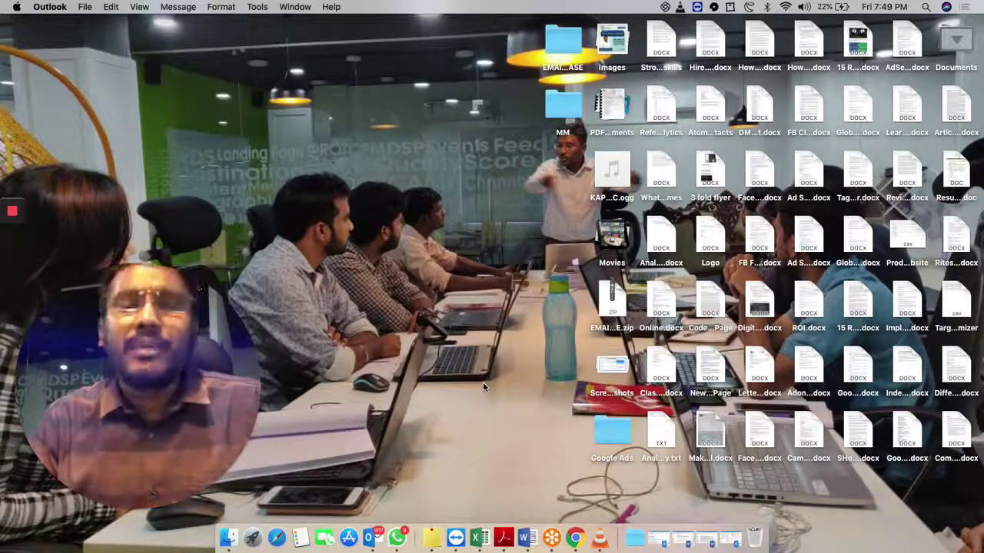
# Switch to the Google Tag Manager window and open the Outbounk Link Tracking tag
pyautogui.hotkey('ctrl', 'Up')
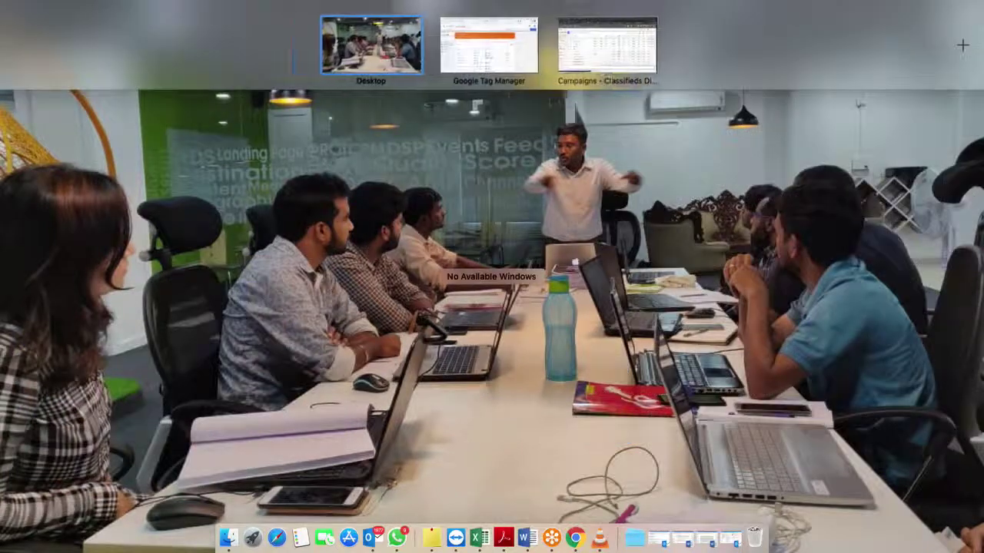
pyautogui.click(491, 51)
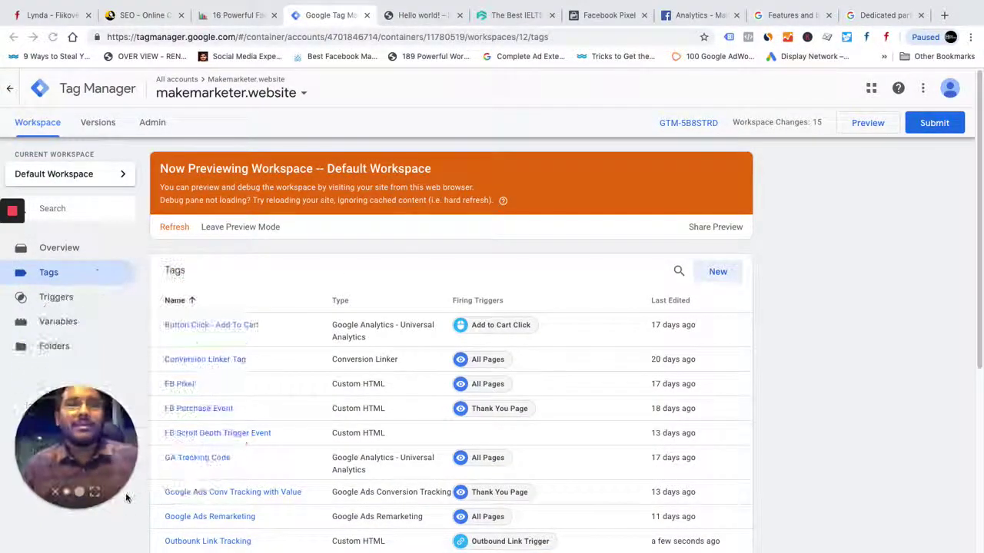
pyautogui.moveTo(93, 470); pyautogui.dragTo(840, 413)
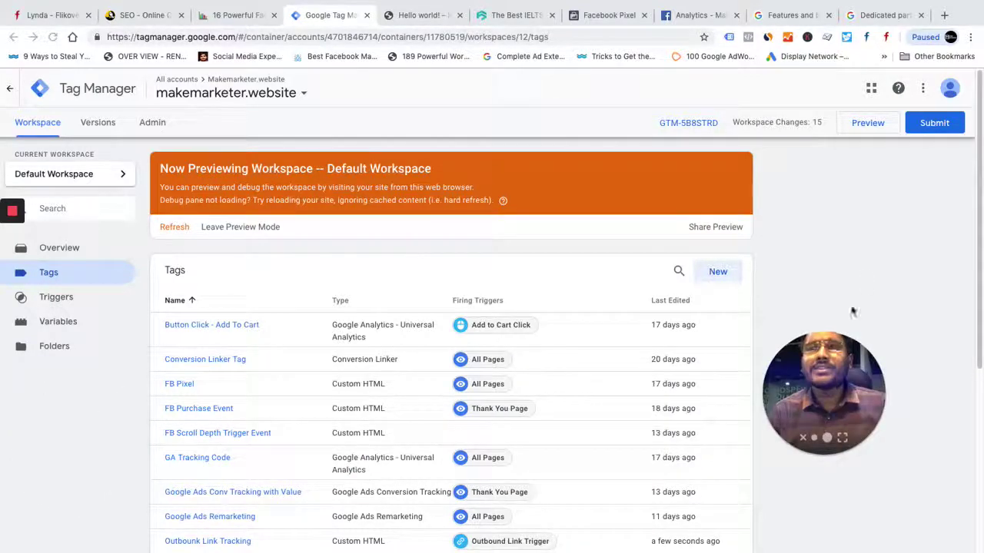
pyautogui.scroll(-5, 862, 282)
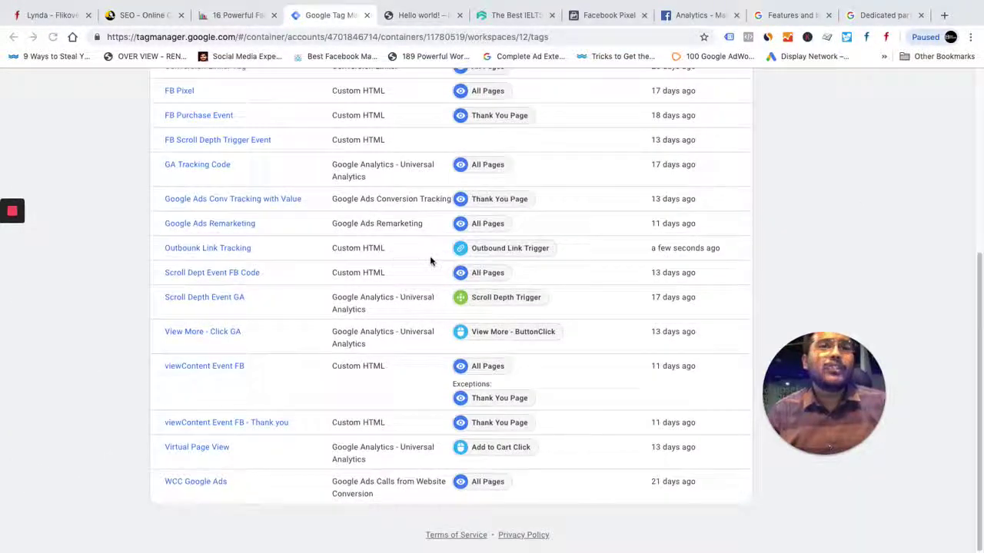
pyautogui.scroll(2, 251, 406)
pyautogui.scroll(1, 283, 281)
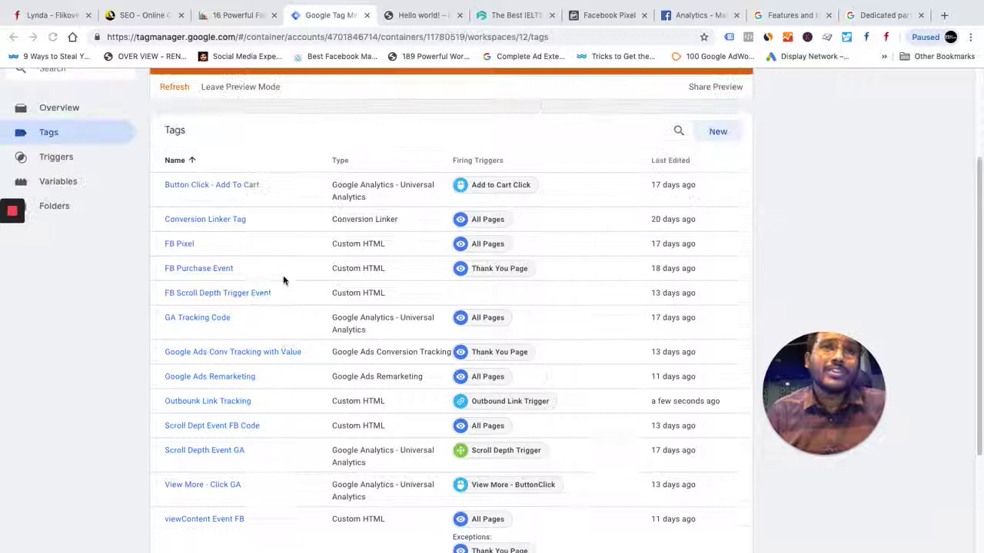
pyautogui.scroll(-3, 283, 279)
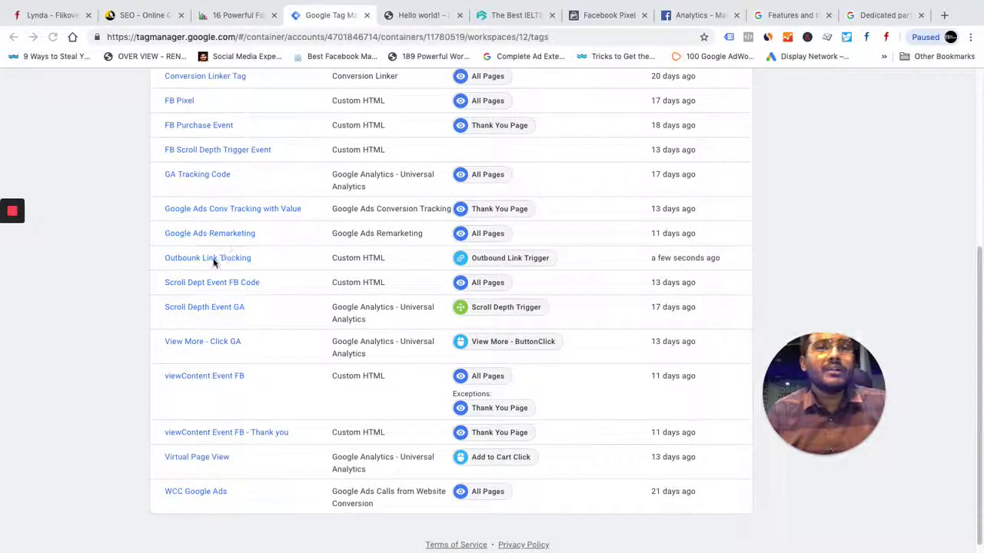
pyautogui.click(213, 259)
pyautogui.click(213, 261)
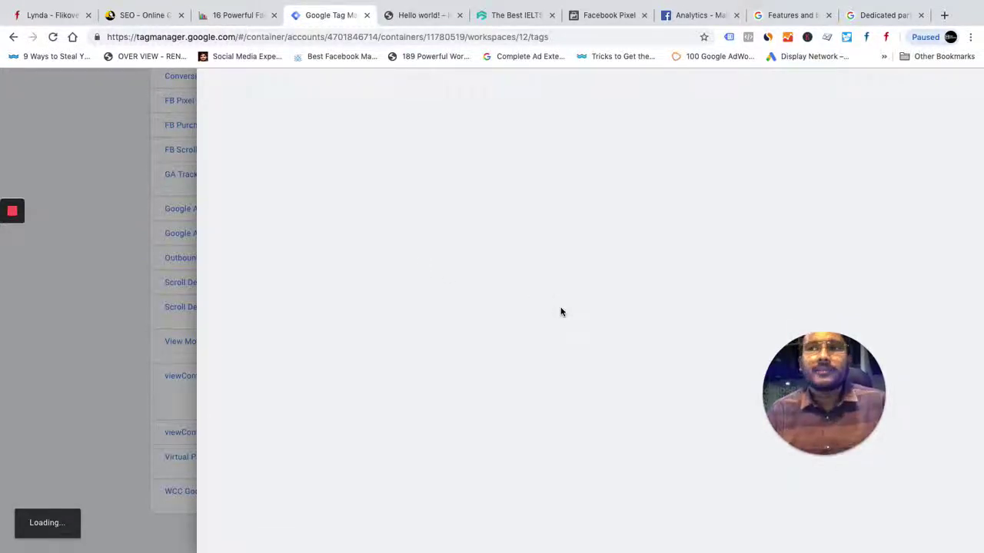
# Examine the tag's custom HTML, including the fbq call, the 'click URL' parameter and the {{Click URL}} variable
pyautogui.scroll(-5, 586, 387)
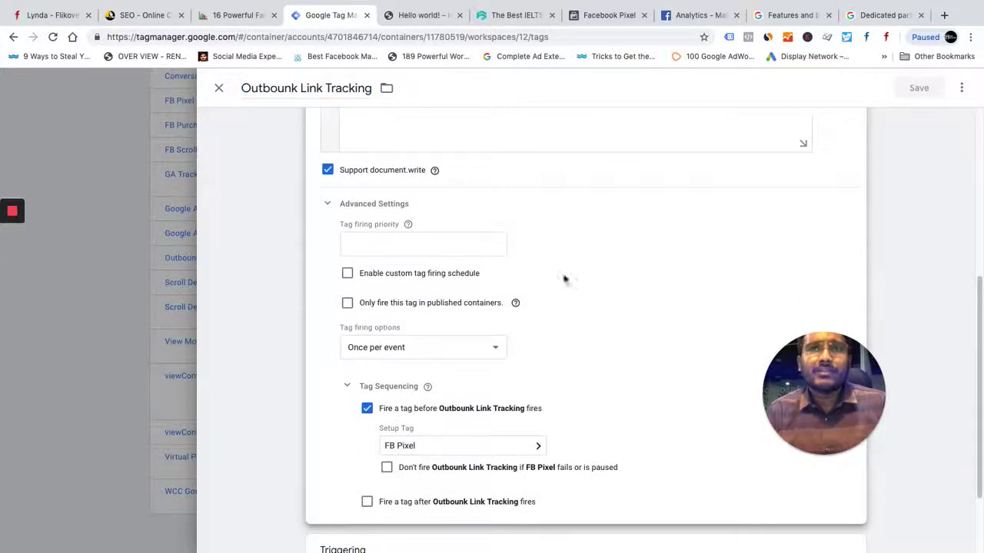
pyautogui.scroll(5, 565, 279)
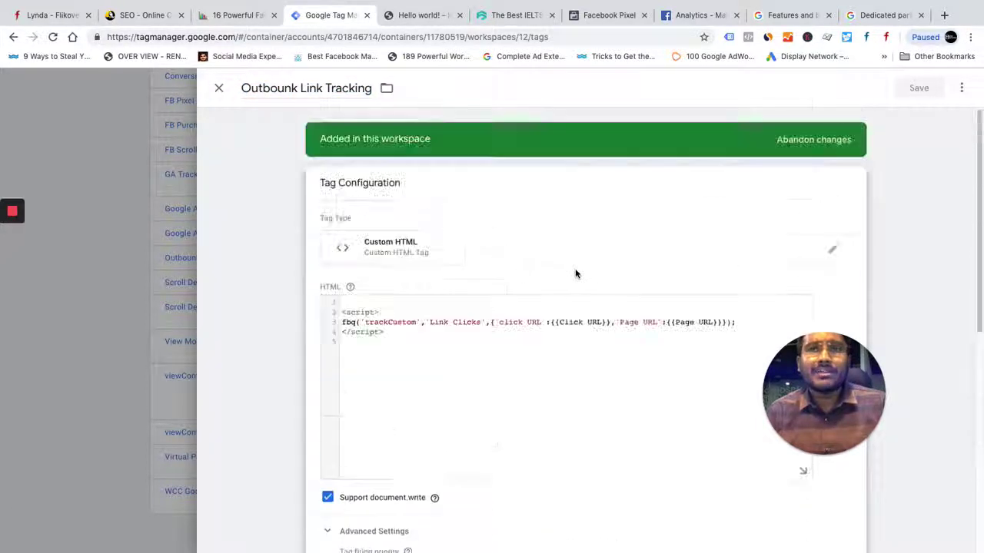
pyautogui.doubleClick(348, 322)
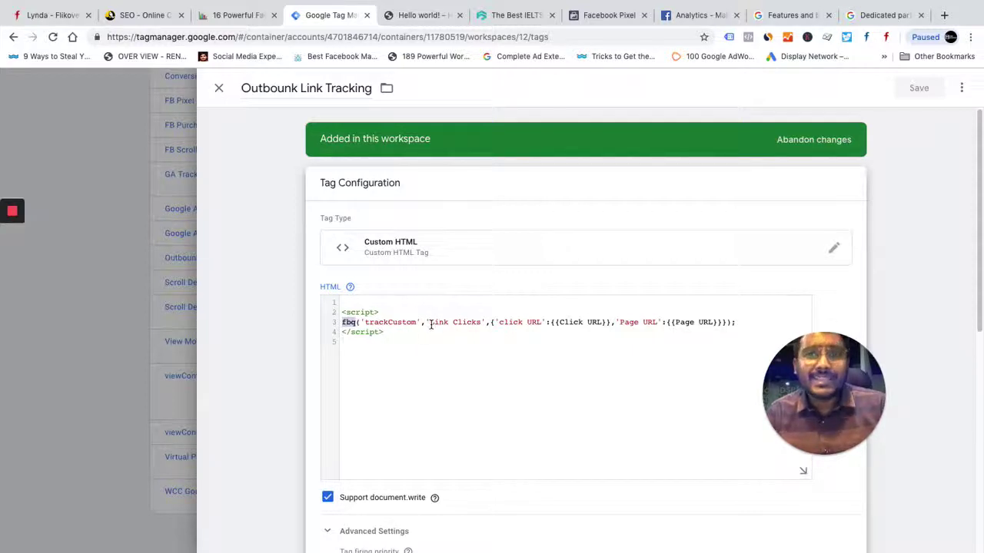
pyautogui.moveTo(430, 324); pyautogui.dragTo(545, 323)
pyautogui.click(500, 338)
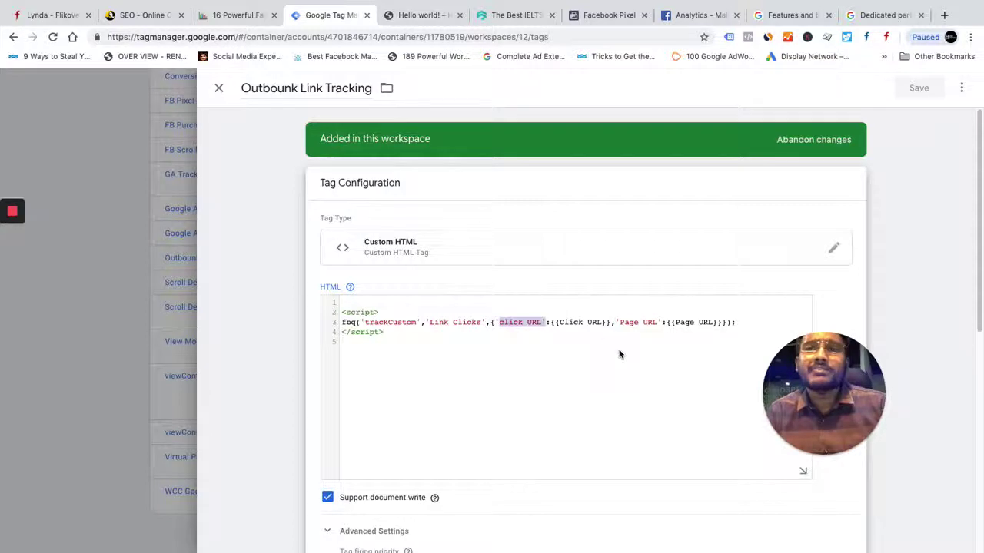
pyautogui.click(619, 354)
pyautogui.moveTo(612, 323); pyautogui.dragTo(552, 321)
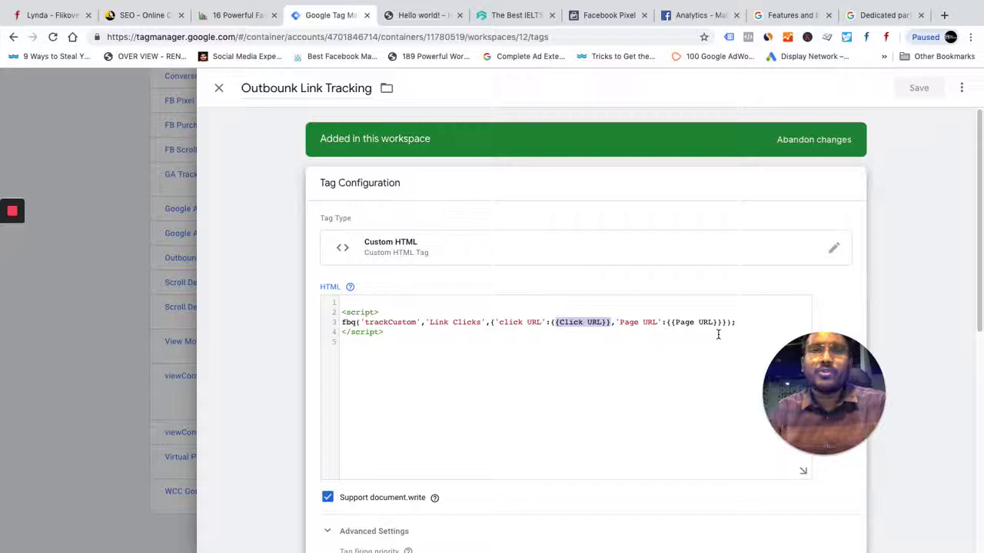
pyautogui.click(648, 374)
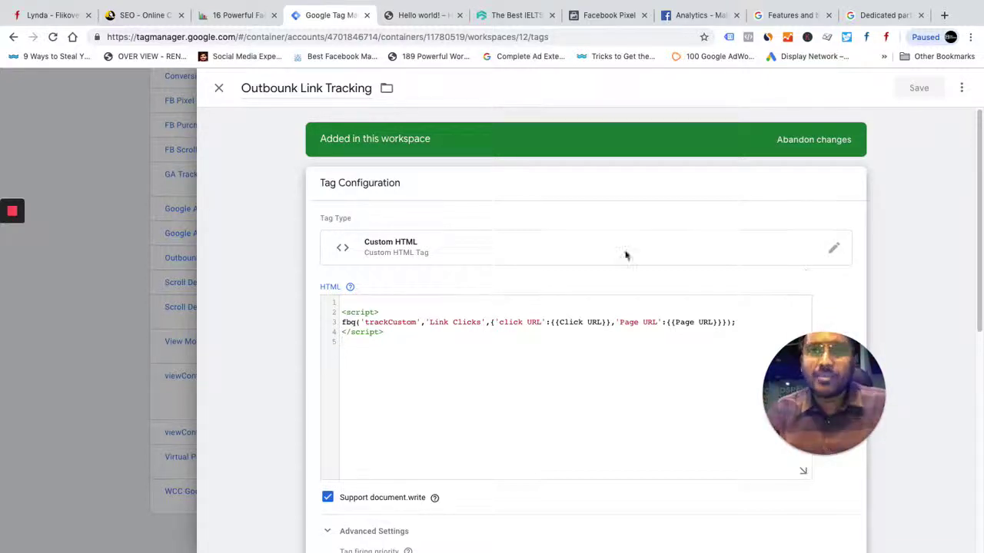
# Remove the blank line above the opening script tag in the custom HTML
pyautogui.scroll(-2, 431, 408)
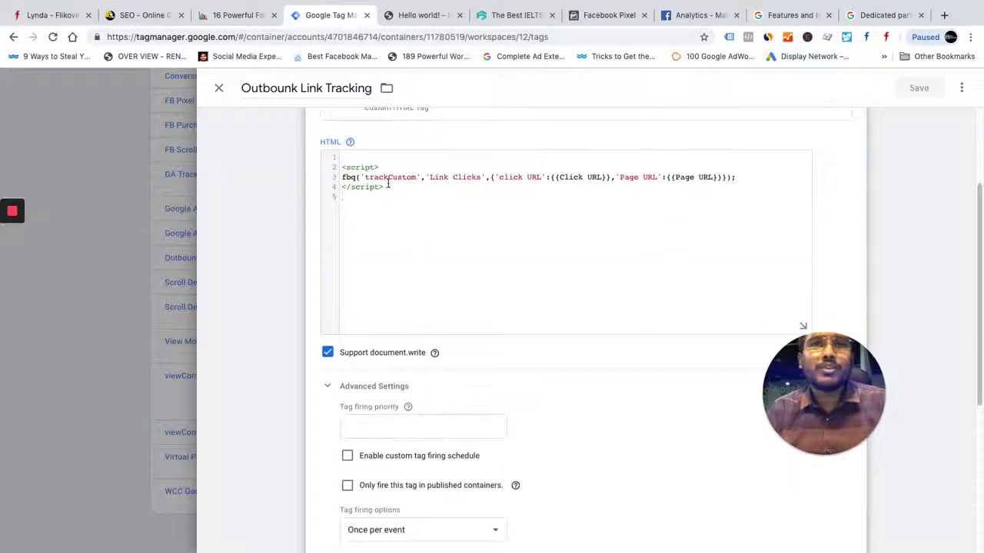
pyautogui.press('Delete')
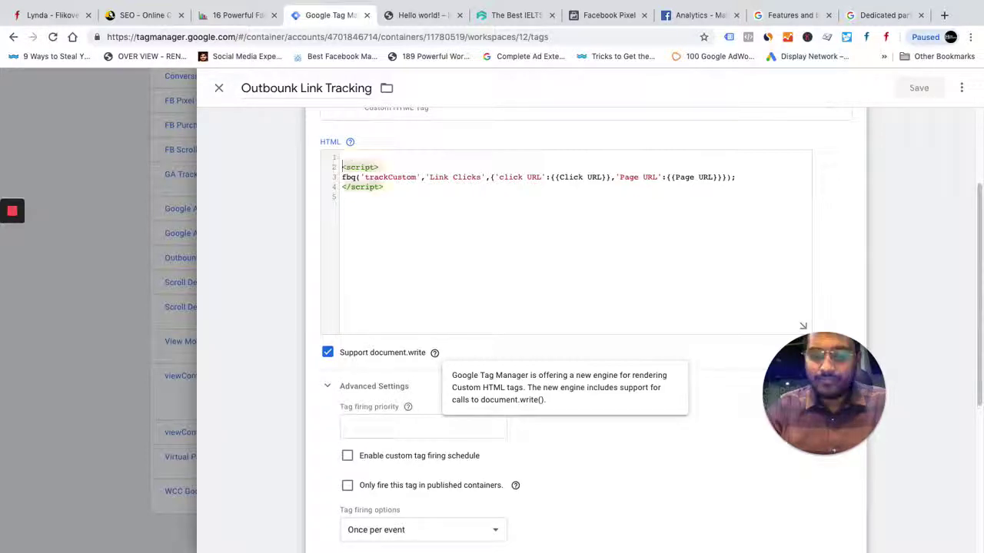
pyautogui.click(413, 217)
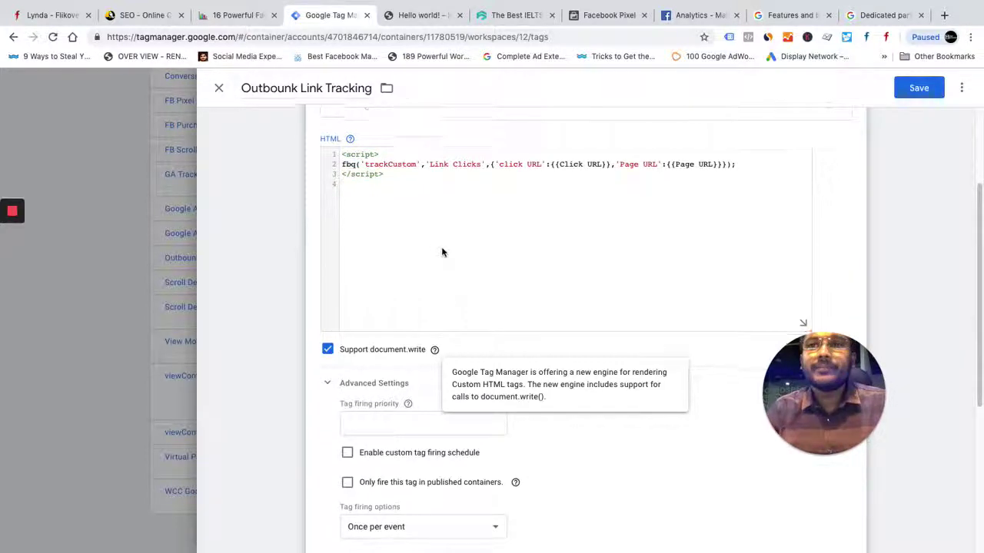
# Check the tag's sequencing settings and firing trigger, and save the edited tag
pyautogui.scroll(-3, 441, 250)
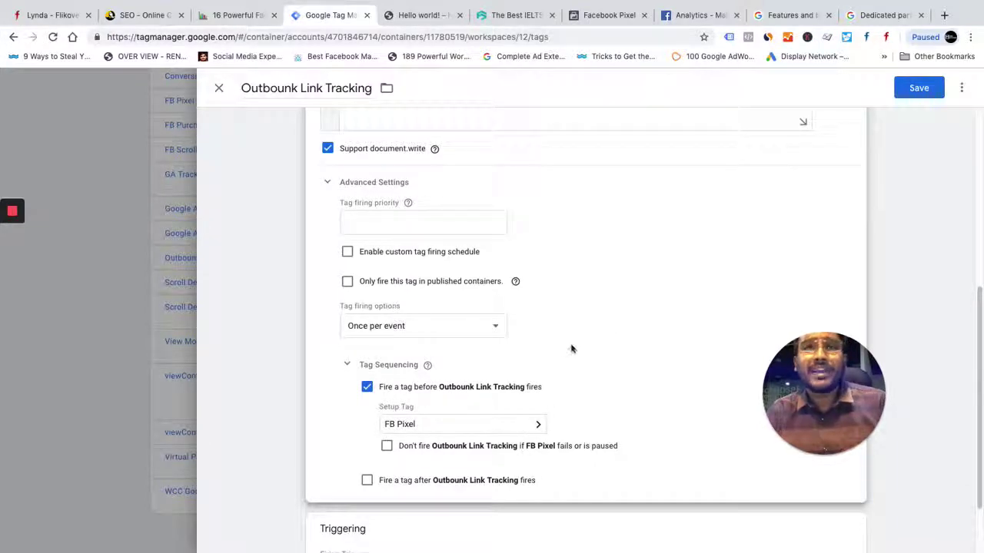
pyautogui.scroll(-1, 569, 348)
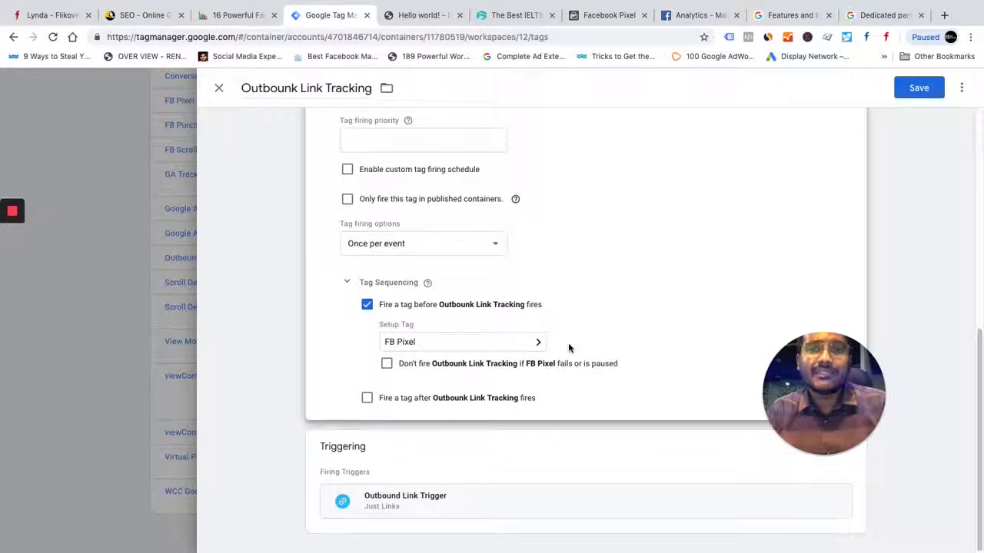
pyautogui.scroll(3, 698, 261)
pyautogui.scroll(-3, 698, 261)
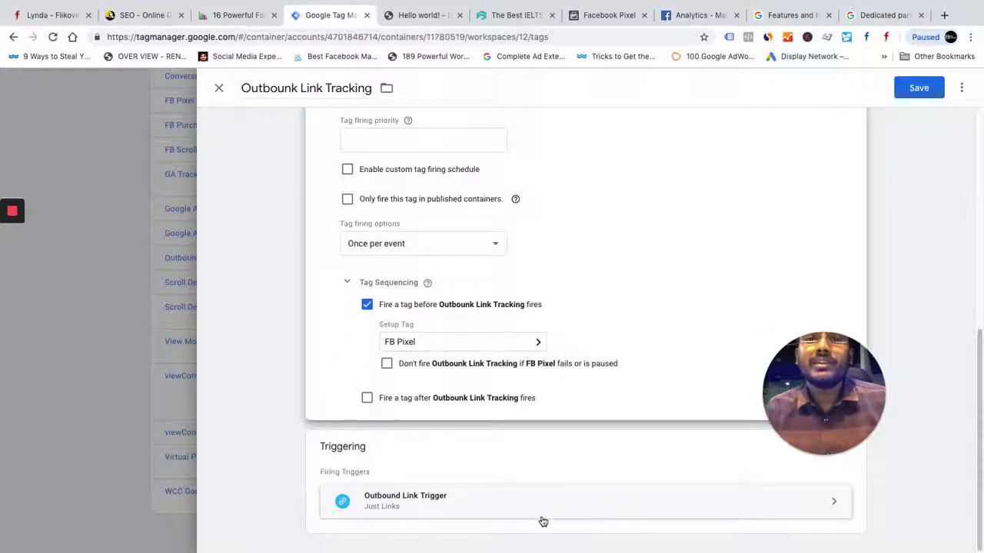
pyautogui.click(219, 90)
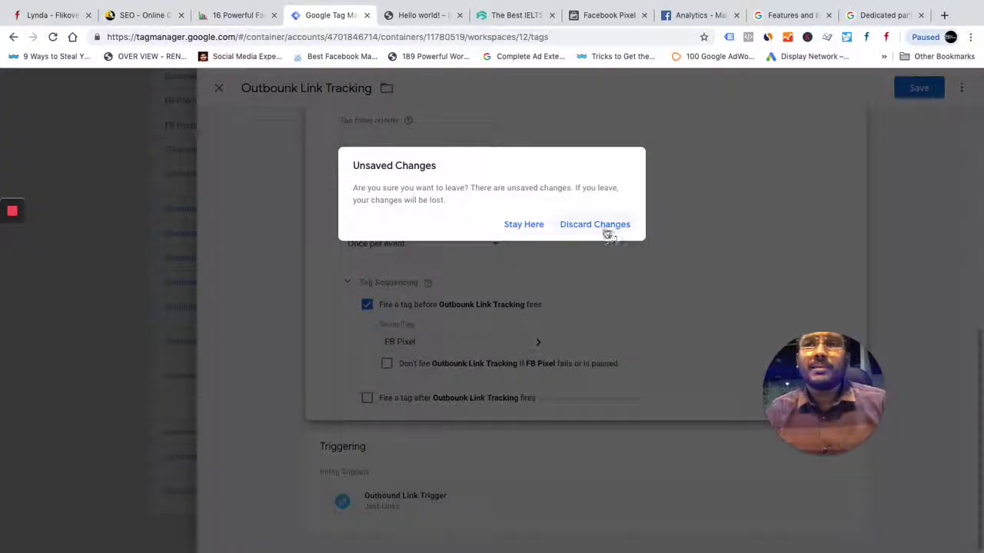
pyautogui.click(529, 224)
pyautogui.click(917, 88)
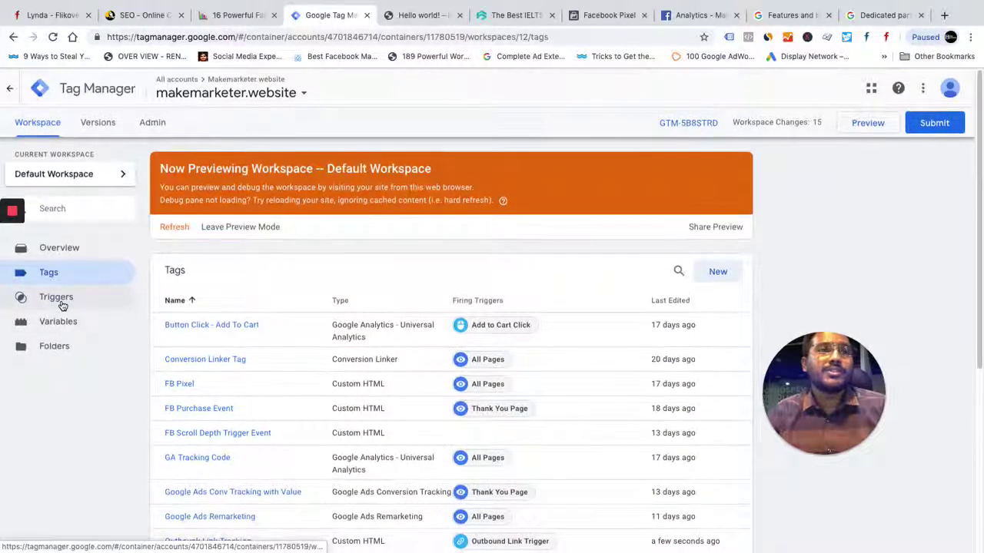
# Open the Outbound Link Trigger and compare its Click URL condition with the outbound links on the Hello world! page
pyautogui.click(62, 303)
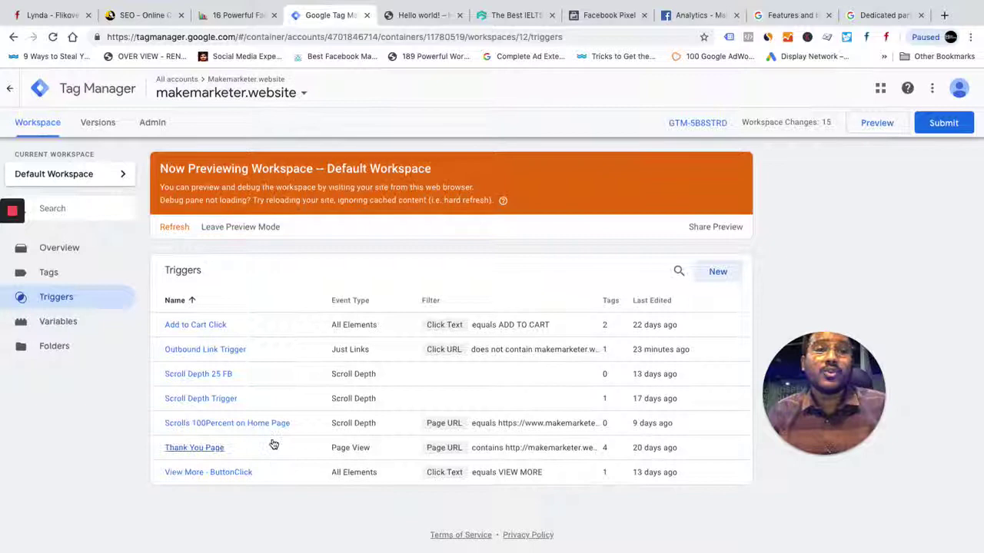
pyautogui.click(222, 351)
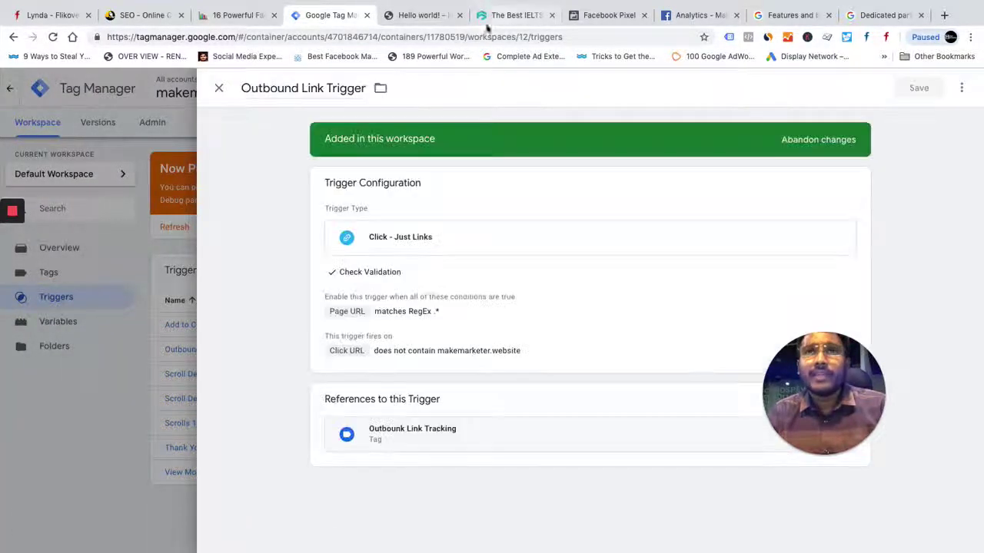
pyautogui.click(425, 15)
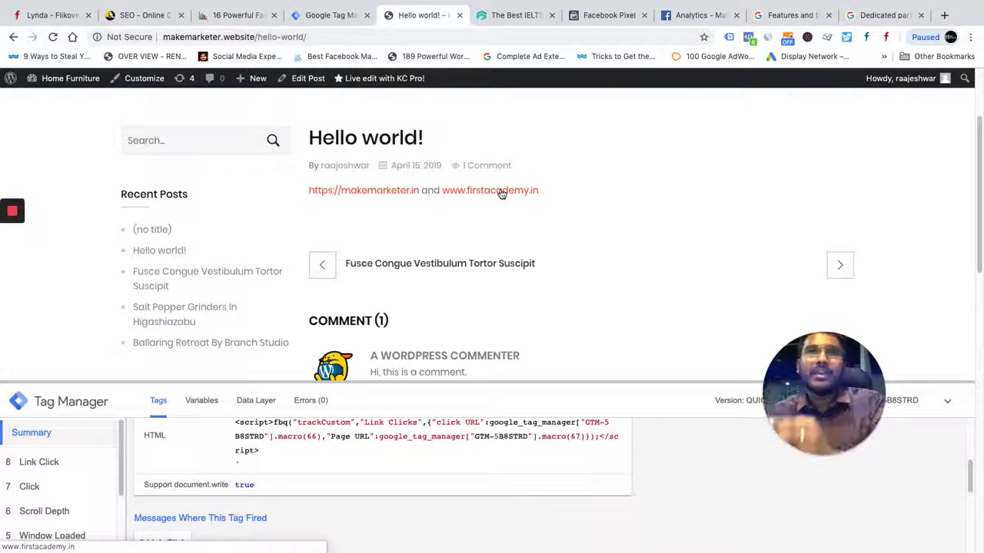
pyautogui.click(323, 15)
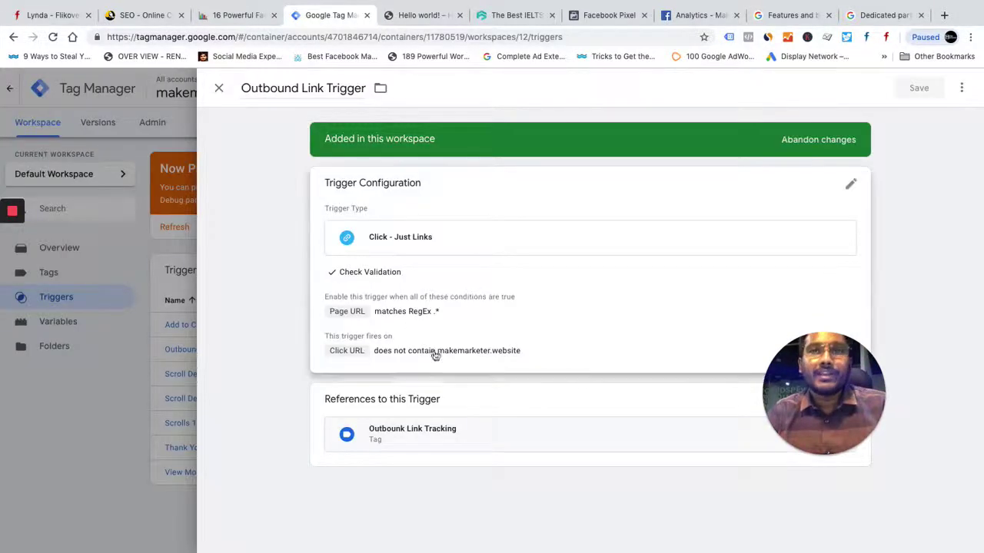
# Open the trigger configuration for editing, inspect its trigger type and Page URL and Click URL conditions, and close it unchanged
pyautogui.click(851, 184)
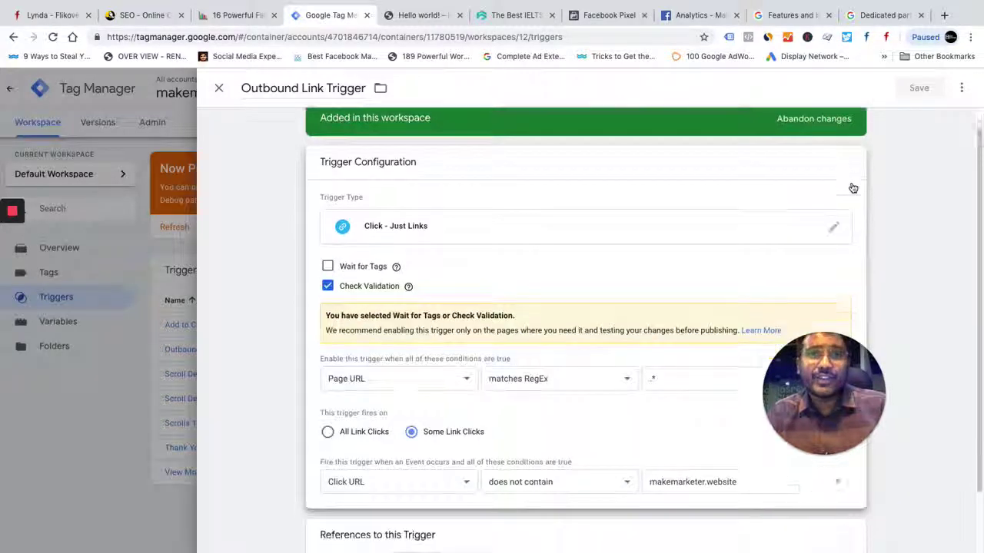
pyautogui.click(833, 203)
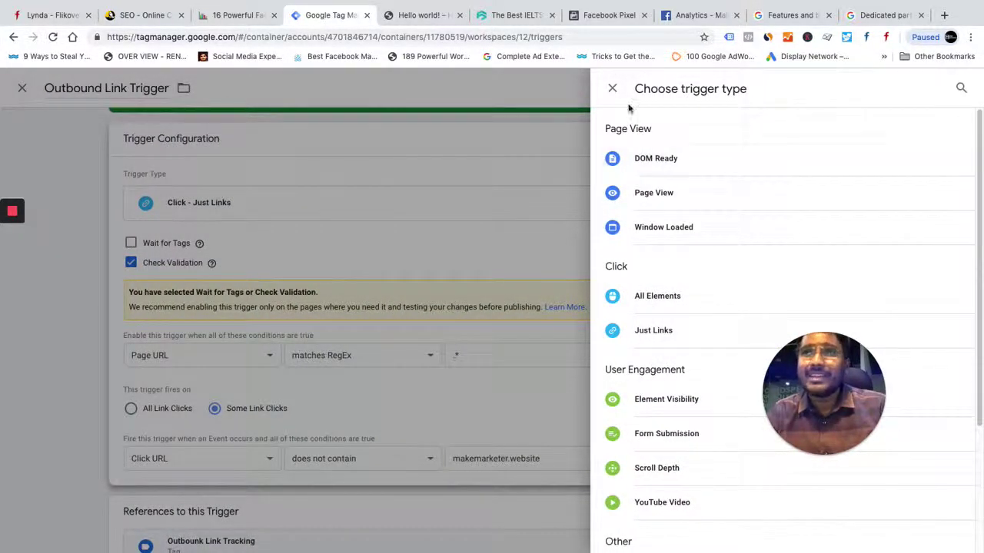
pyautogui.click(612, 89)
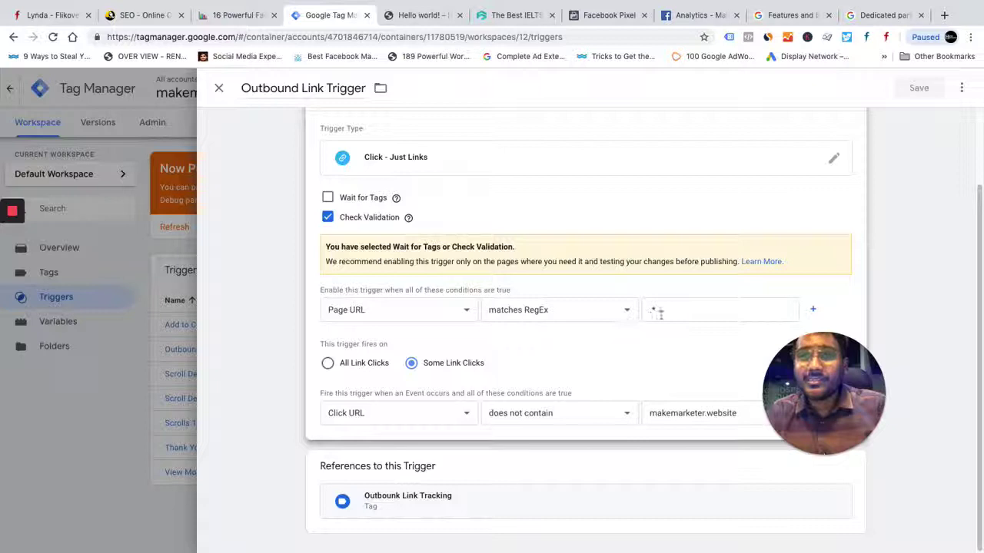
pyautogui.moveTo(659, 312); pyautogui.dragTo(647, 312)
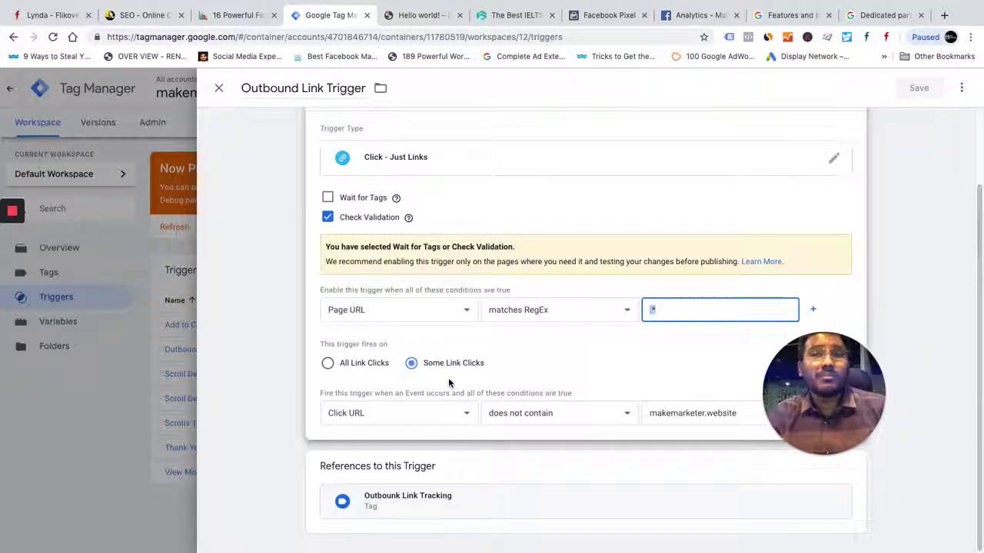
pyautogui.rightClick(419, 386)
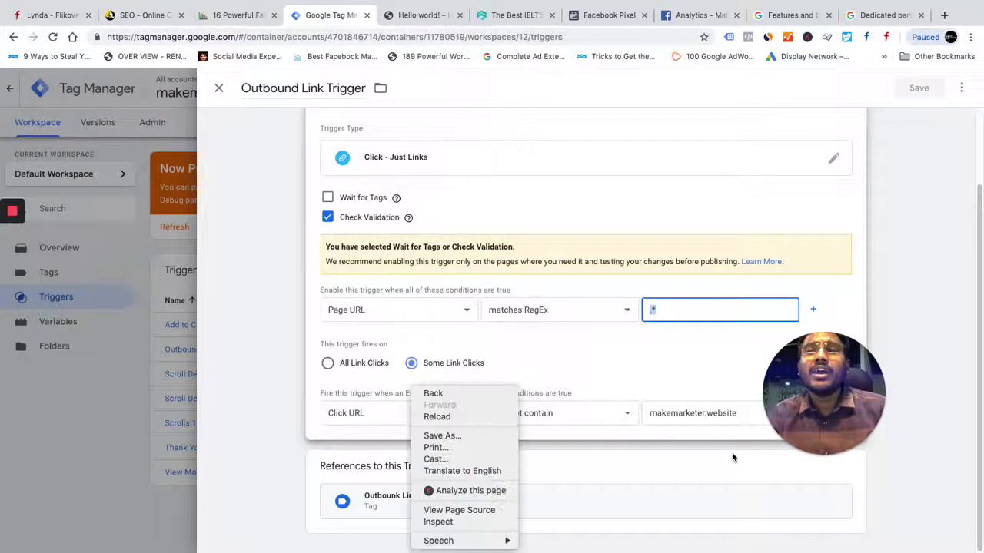
pyautogui.click(831, 419)
pyautogui.moveTo(829, 406); pyautogui.dragTo(602, 203)
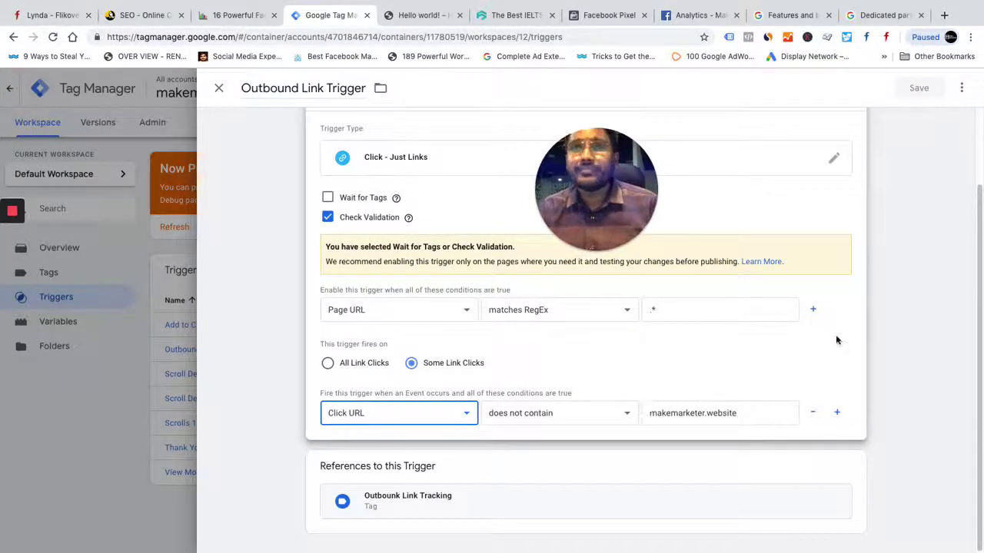
pyautogui.click(219, 87)
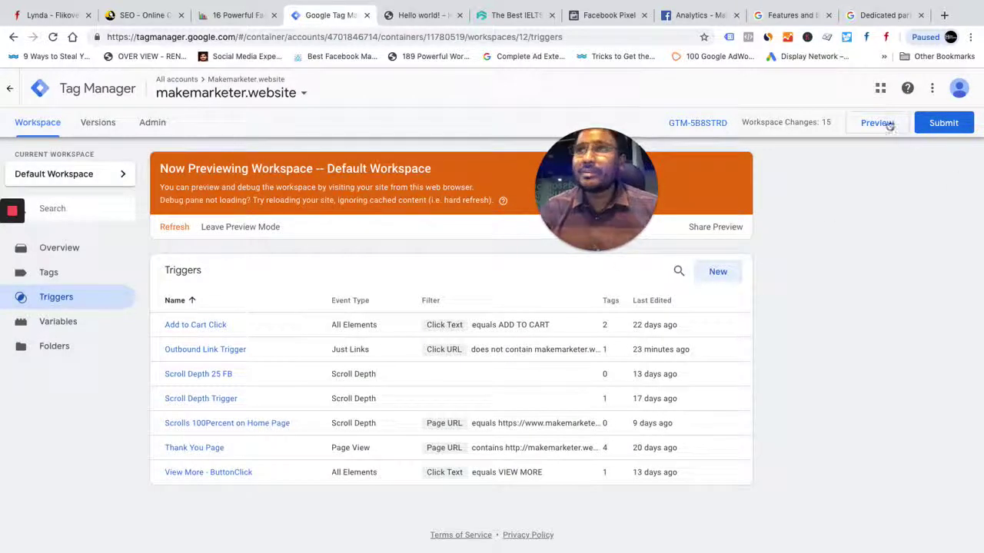
# Refresh the workspace preview, return to the Hello world! page and close the browser tab of the IELTS site
pyautogui.click(167, 229)
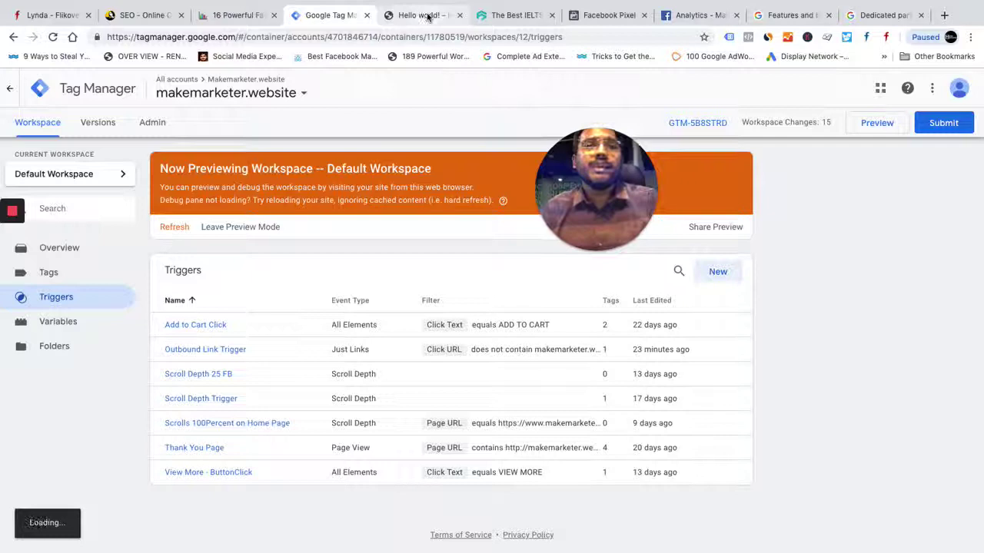
pyautogui.click(428, 17)
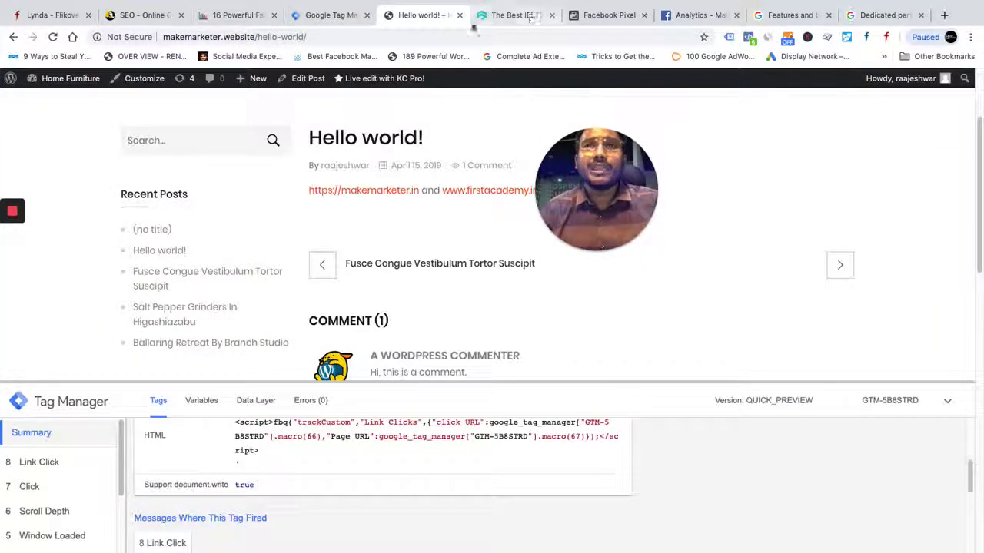
pyautogui.click(553, 16)
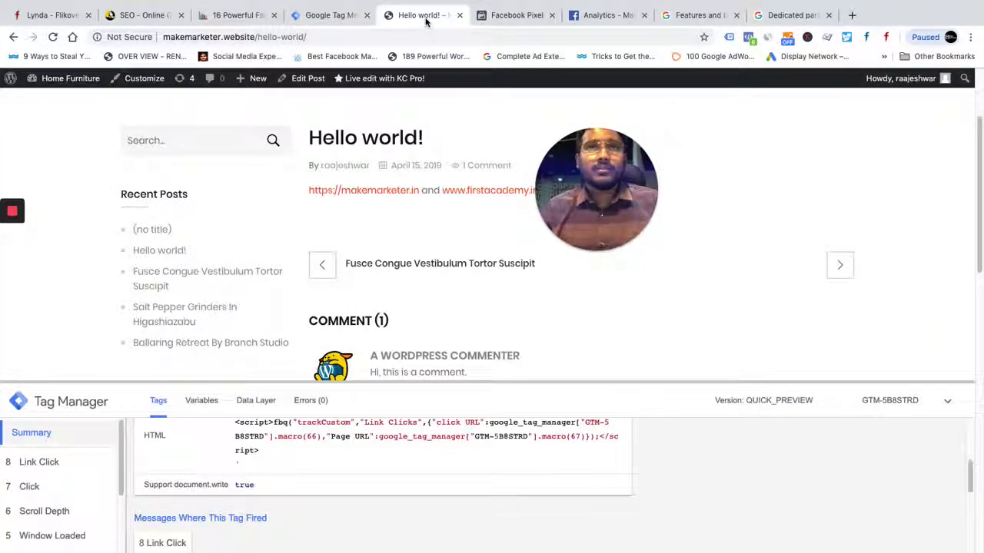
pyautogui.click(52, 37)
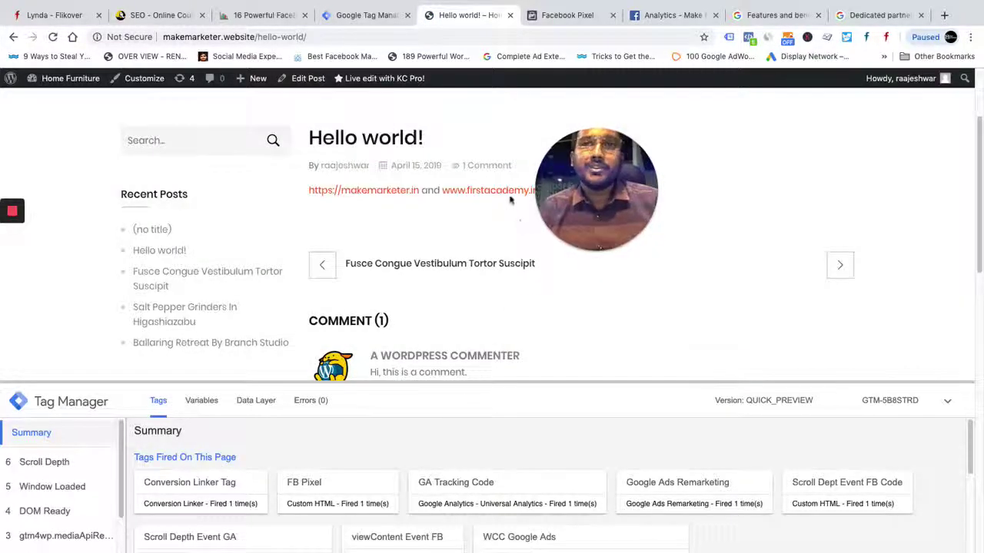
pyautogui.keyDown('ctrl'); pyautogui.click(508, 193); pyautogui.keyUp('ctrl')
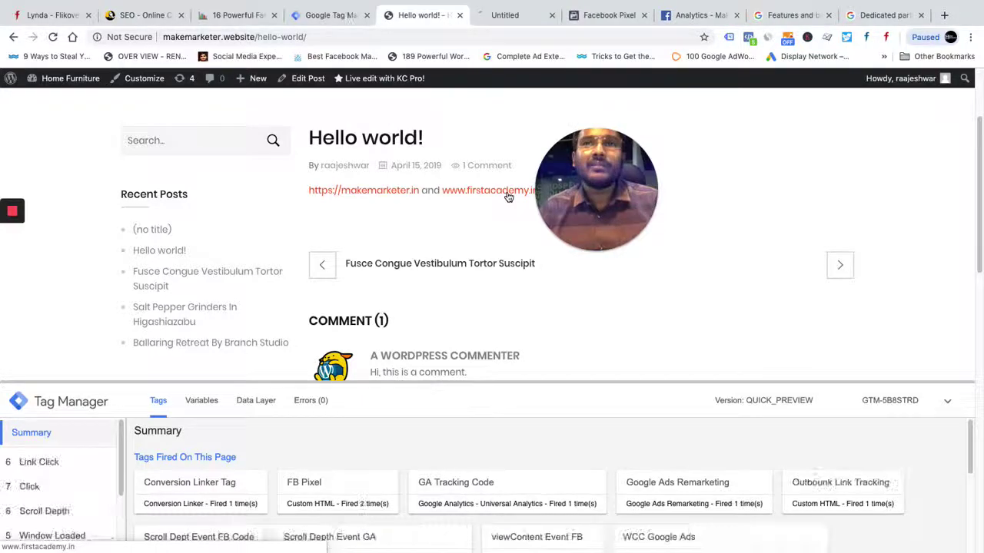
pyautogui.click(68, 465)
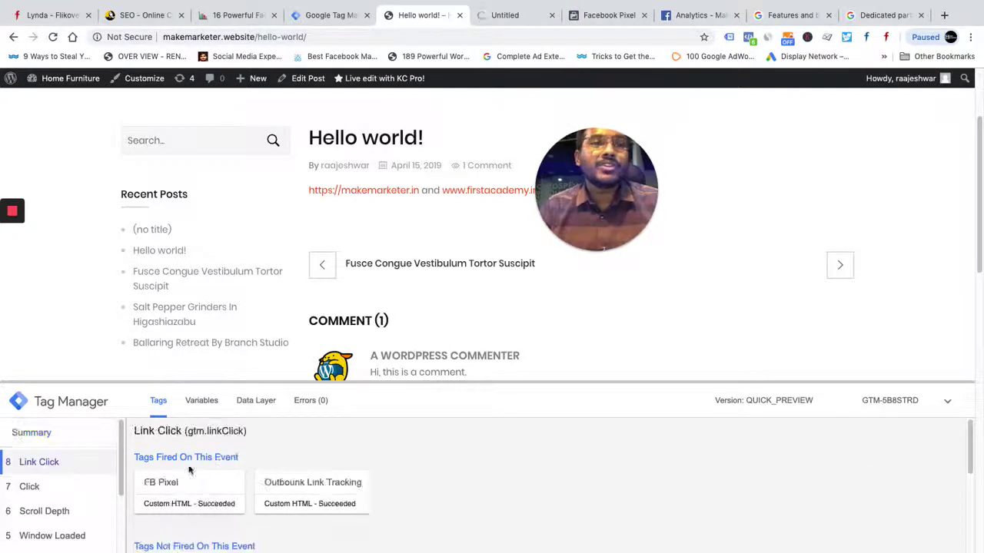
# Inspect the fired Outbounk Link Tracking tag's properties, custom HTML, firing trigger filters and blocking triggers
pyautogui.click(355, 482)
pyautogui.scroll(-5, 528, 443)
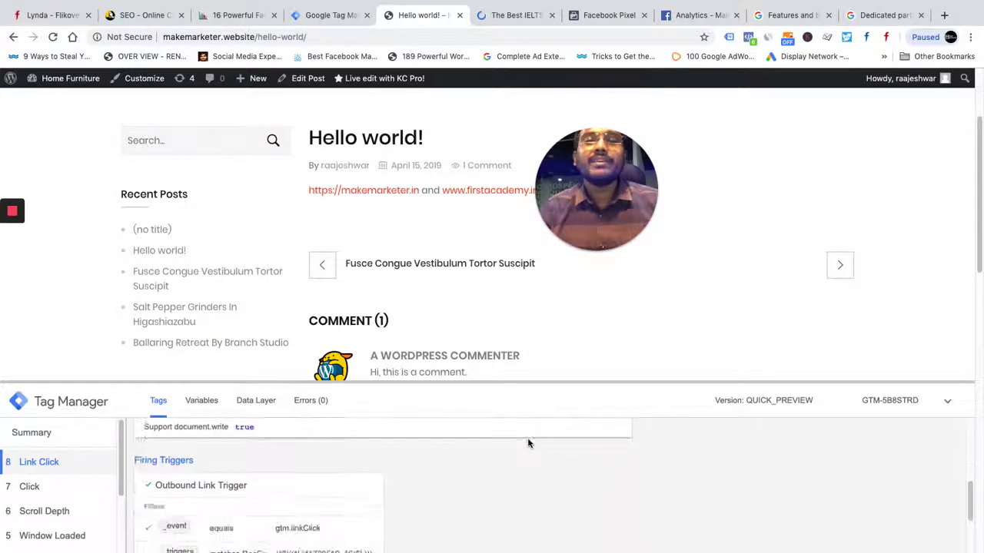
pyautogui.scroll(2, 528, 444)
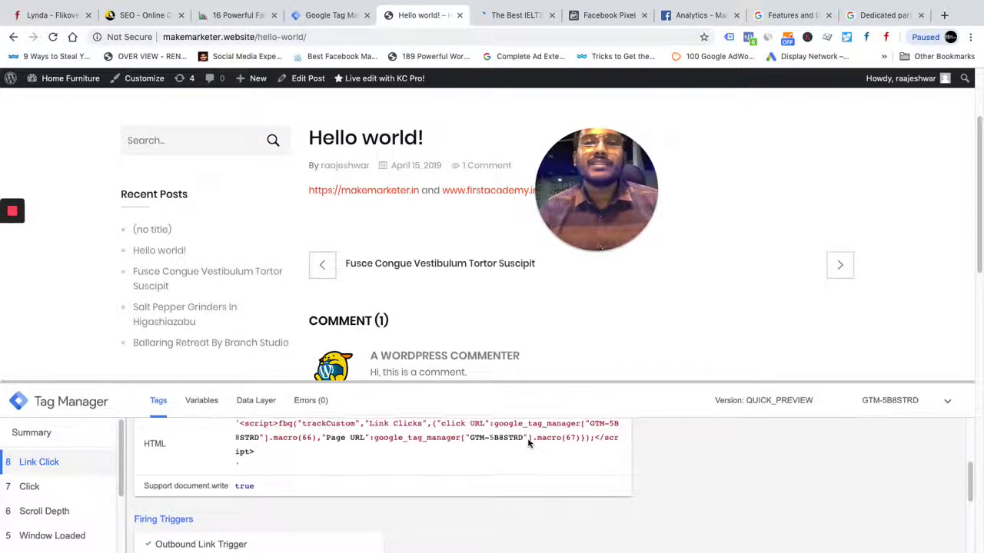
pyautogui.scroll(-2, 528, 443)
pyautogui.scroll(-2, 527, 444)
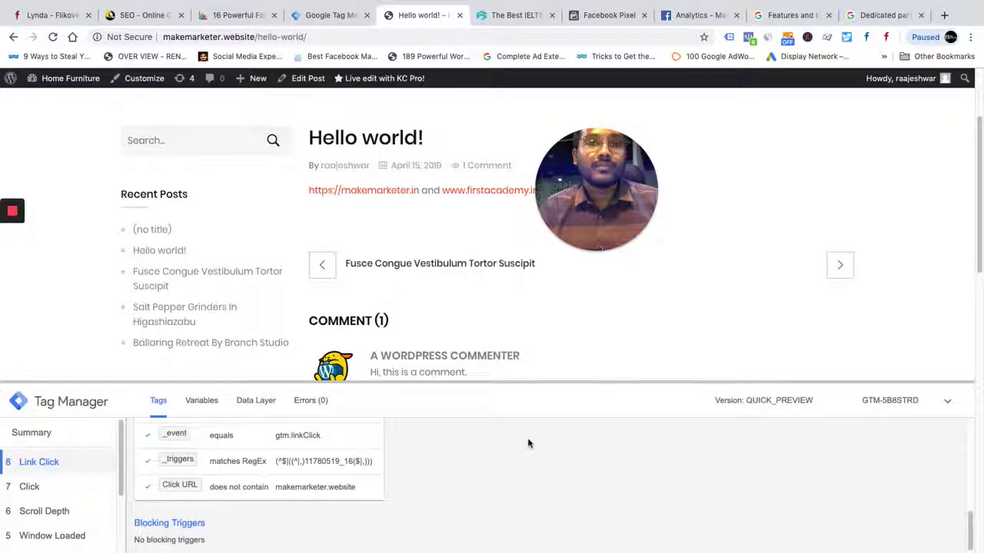
pyautogui.scroll(4, 527, 441)
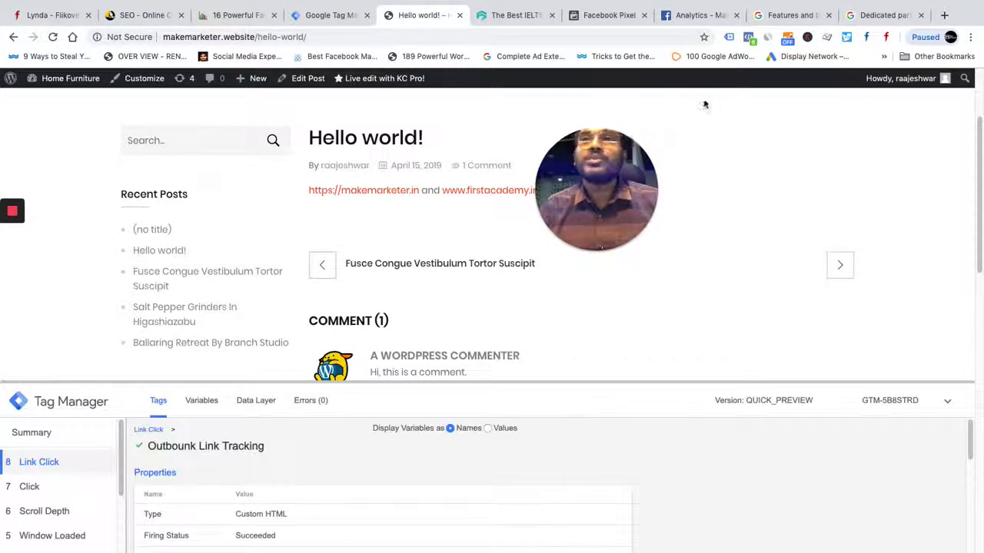
# Inspect the Link Clicks event in Facebook Pixel Helper and check the click URL and Page URL parameters it sent
pyautogui.click(748, 37)
pyautogui.moveTo(598, 175); pyautogui.dragTo(857, 292)
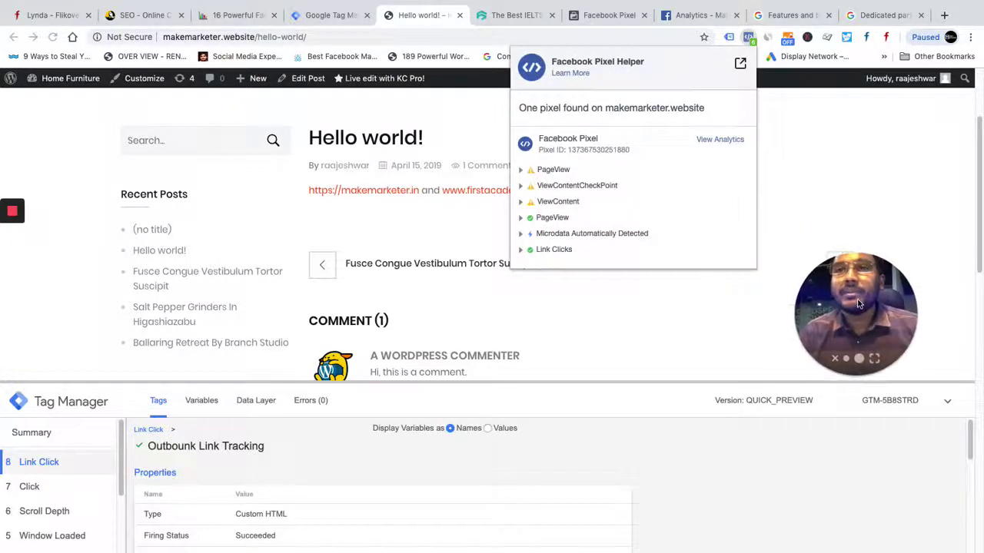
pyautogui.click(521, 250)
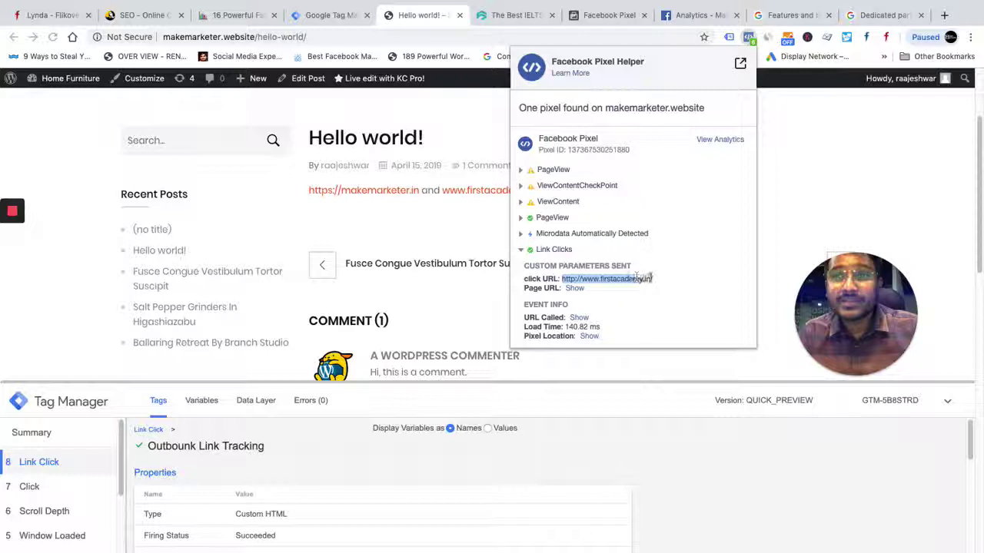
pyautogui.click(661, 276)
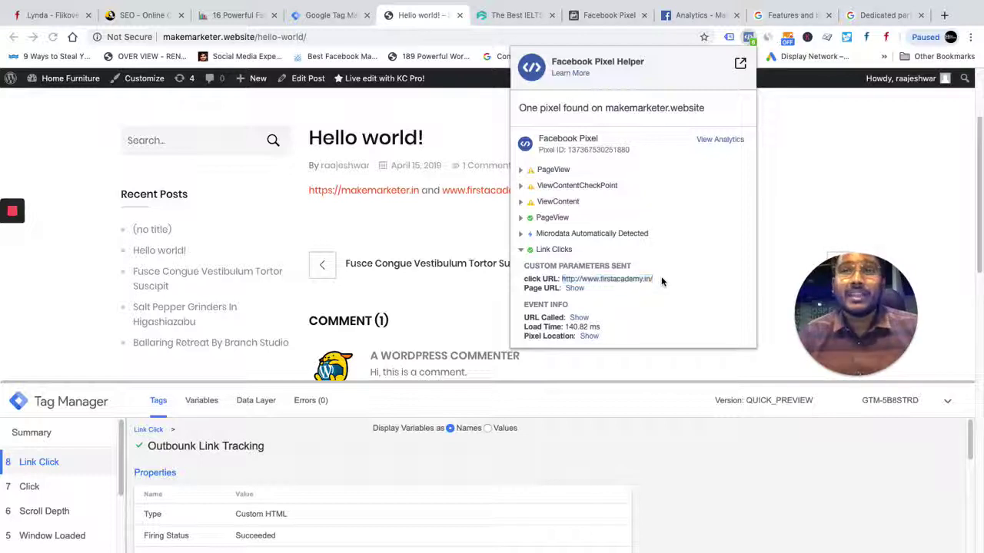
pyautogui.click(573, 288)
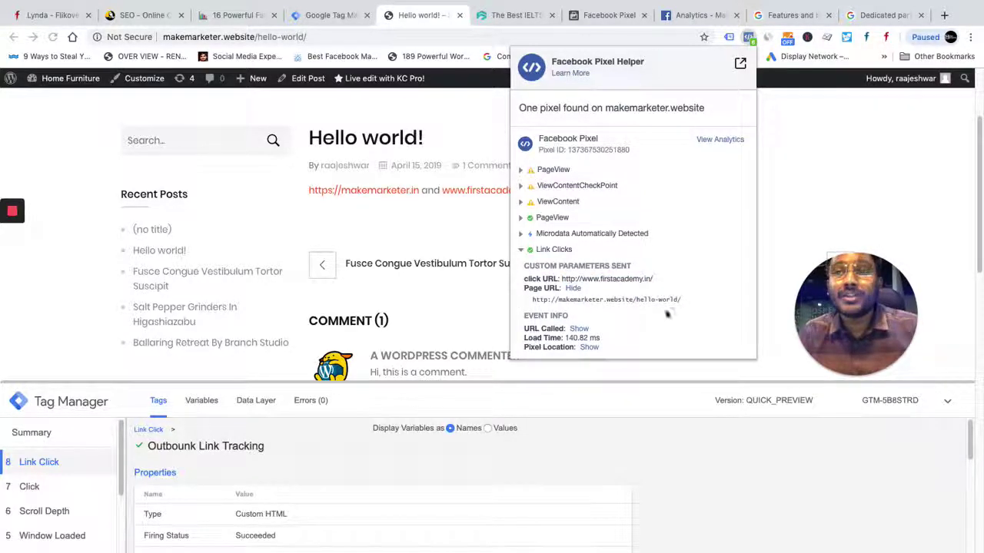
pyautogui.moveTo(682, 300); pyautogui.dragTo(536, 301)
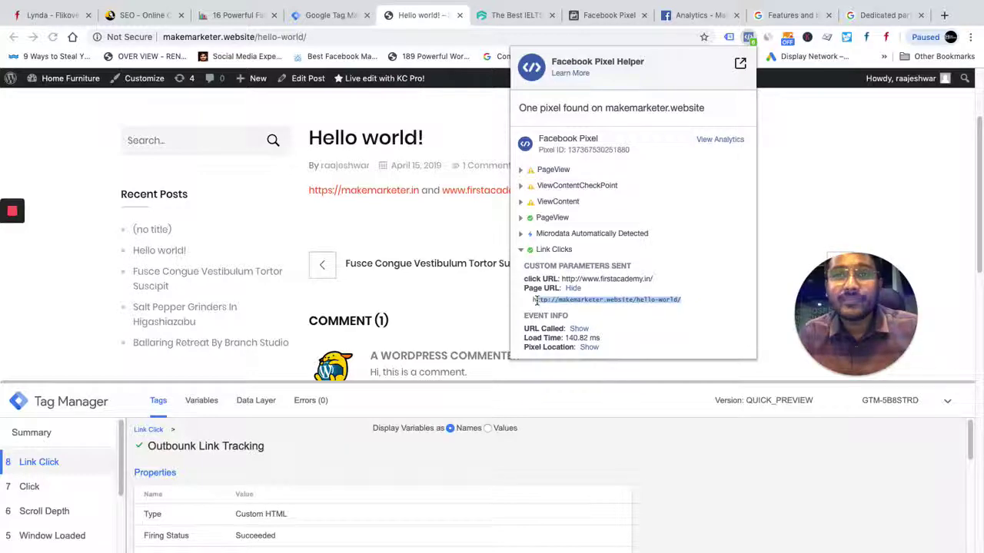
# Reload Event Debugging in Facebook Analytics, filter it to Link Clicks events, and examine the logged Page URL and click URL parameters
pyautogui.click(605, 17)
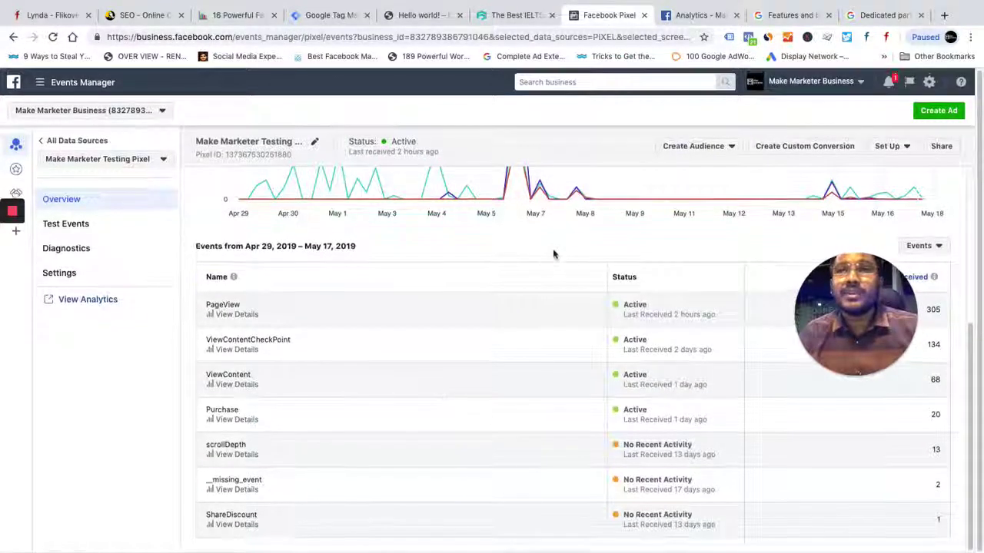
pyautogui.click(707, 19)
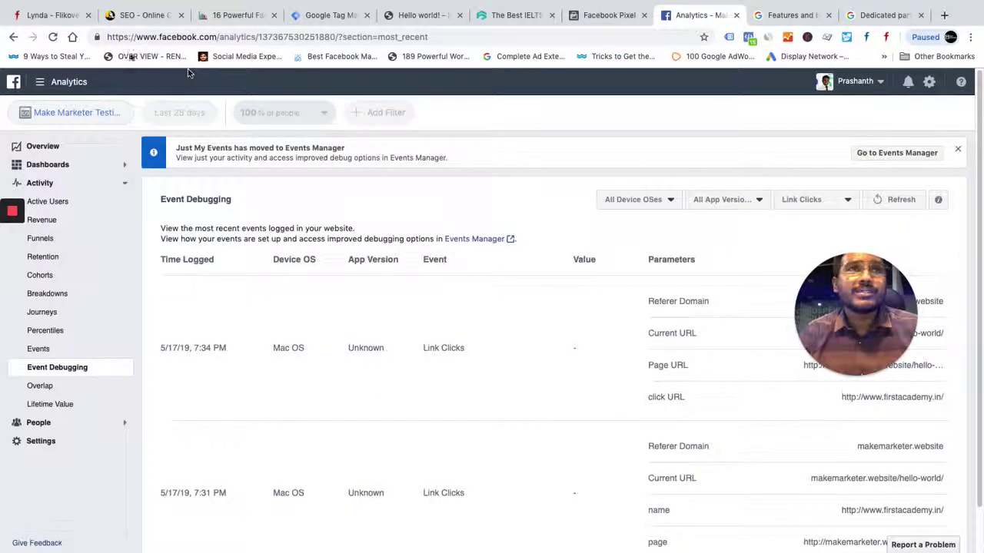
pyautogui.click(53, 37)
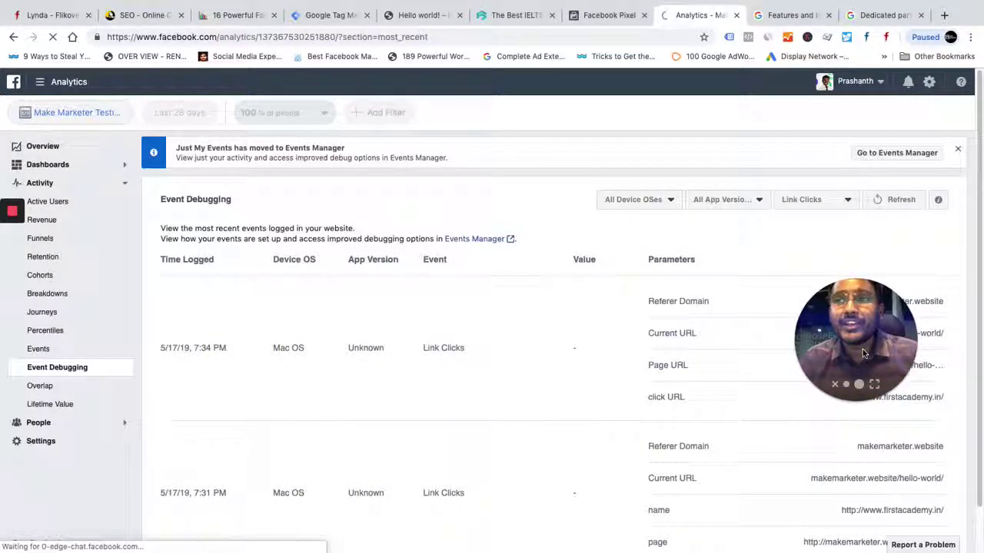
pyautogui.moveTo(862, 349); pyautogui.dragTo(604, 497)
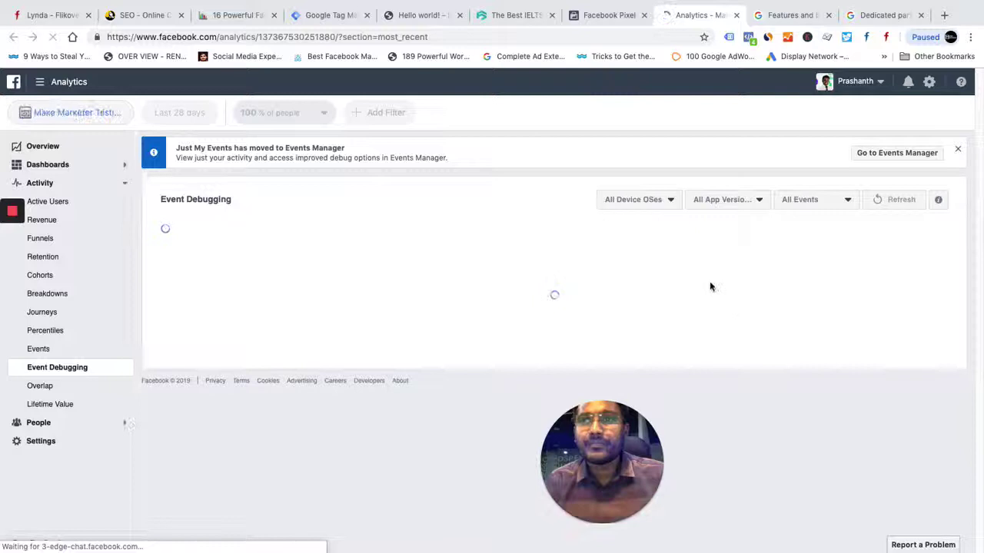
pyautogui.click(826, 200)
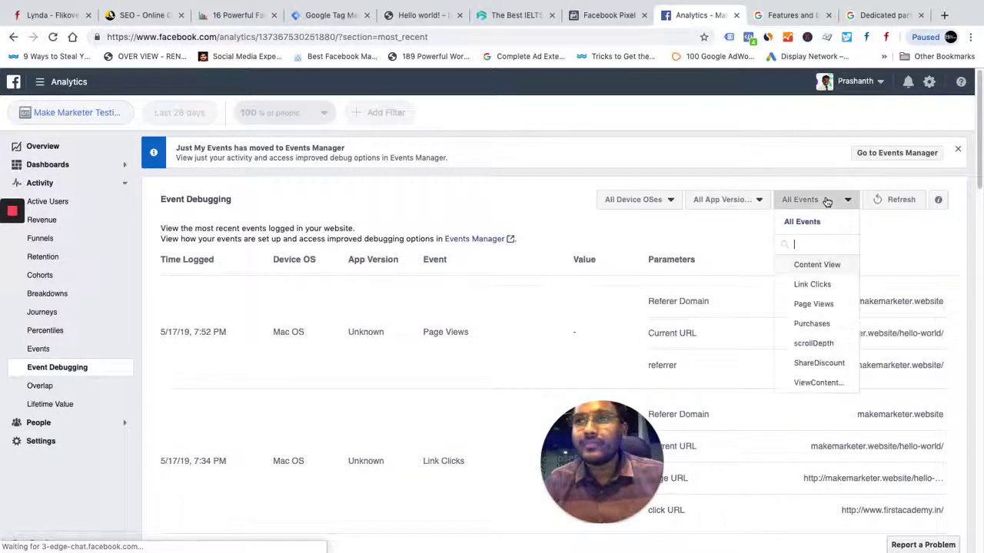
pyautogui.click(812, 285)
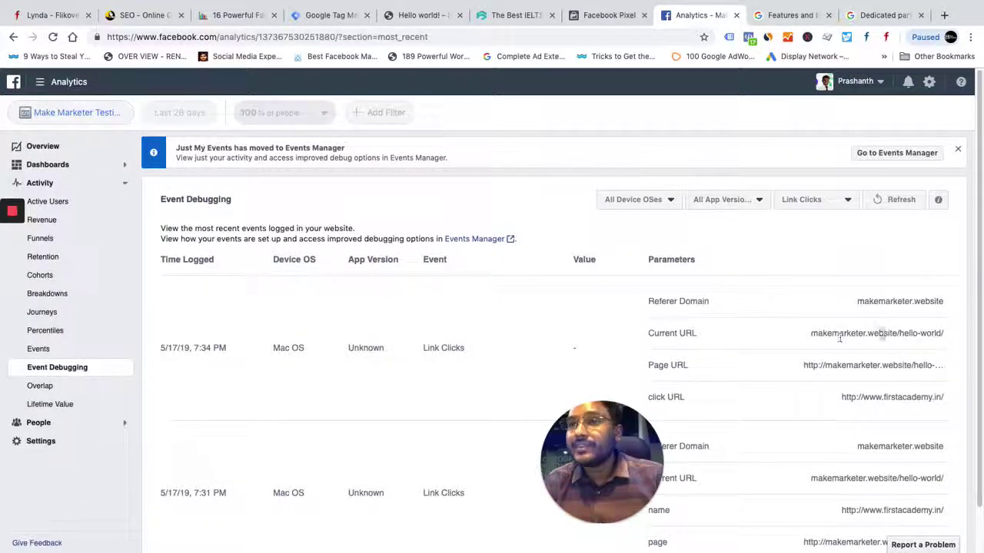
pyautogui.rightClick(808, 366)
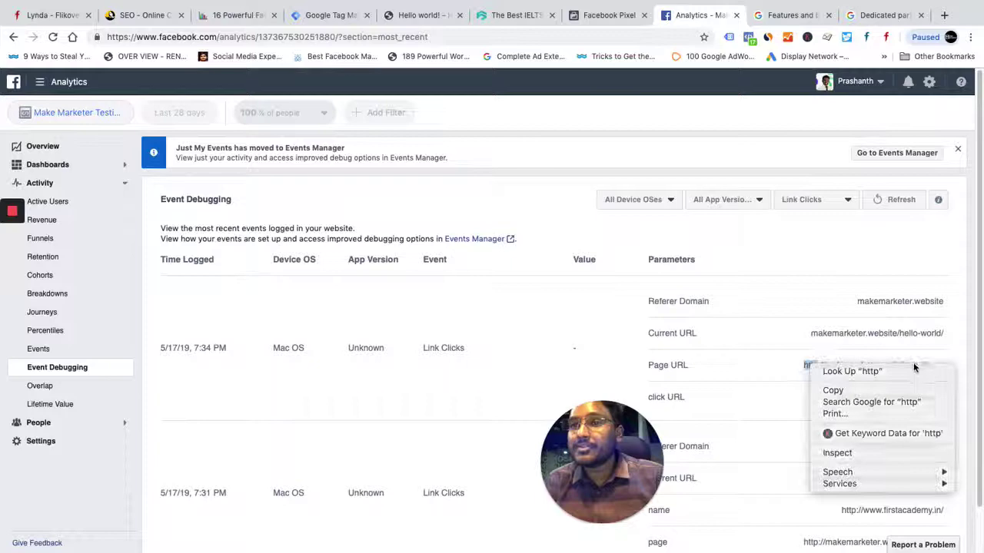
pyautogui.click(799, 391)
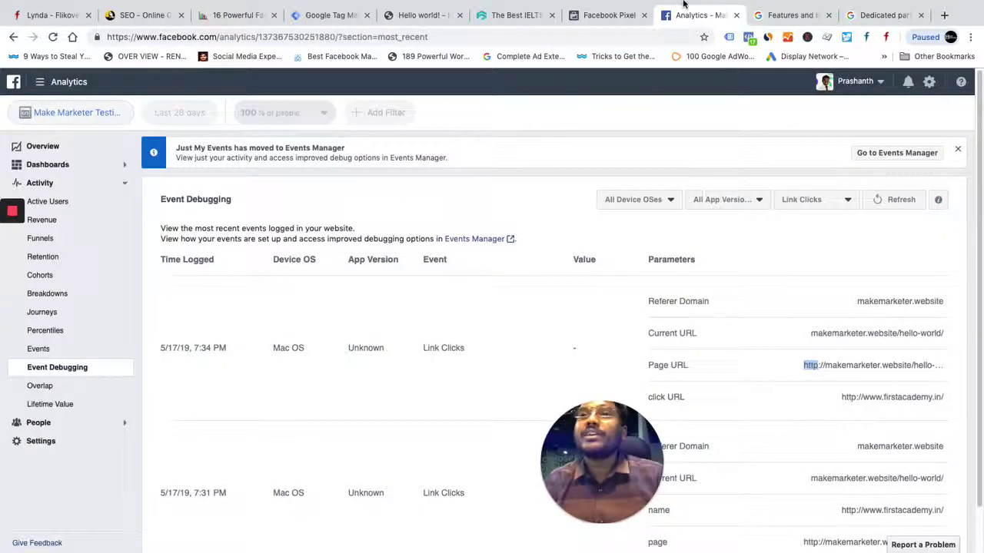
# Start a custom conversion for the Make Marketer Testing Pixel in Events Manager and review the standard and custom website events on offer
pyautogui.click(605, 16)
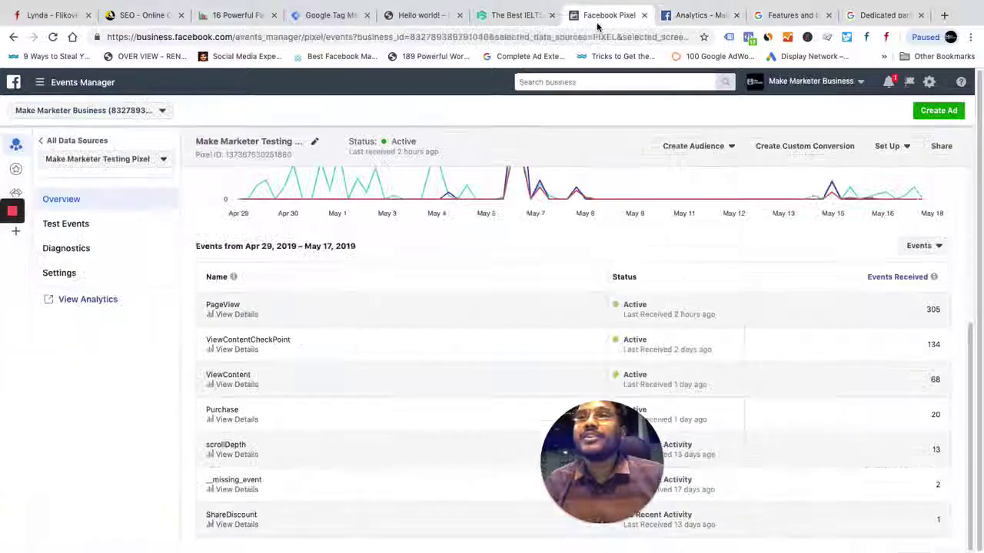
pyautogui.click(803, 147)
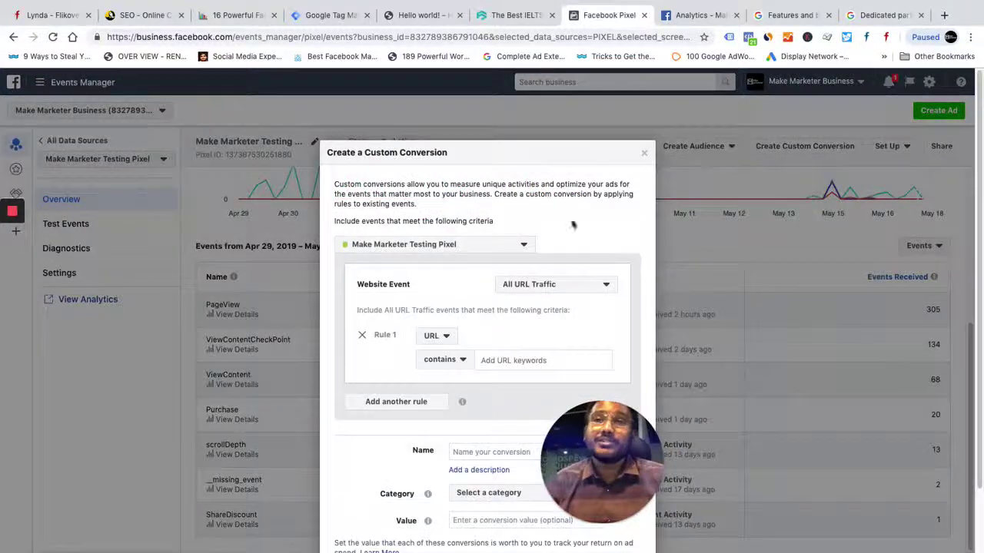
pyautogui.click(551, 285)
pyautogui.scroll(-1, 565, 342)
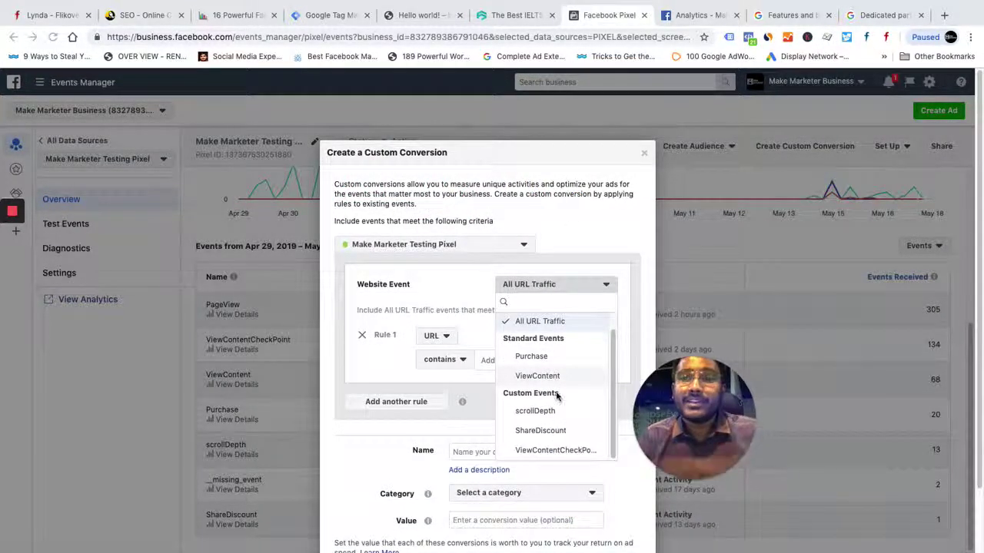
pyautogui.scroll(-1, 569, 347)
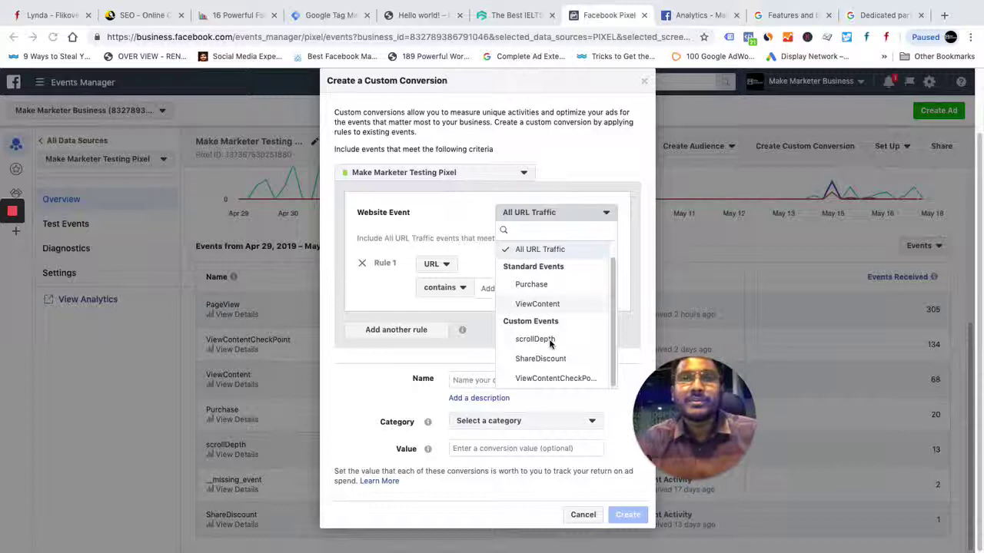
# Base Rule 1 on Event Parameters, review the selectable parameters, and close the custom conversion without creating it
pyautogui.click(445, 271)
pyautogui.click(471, 304)
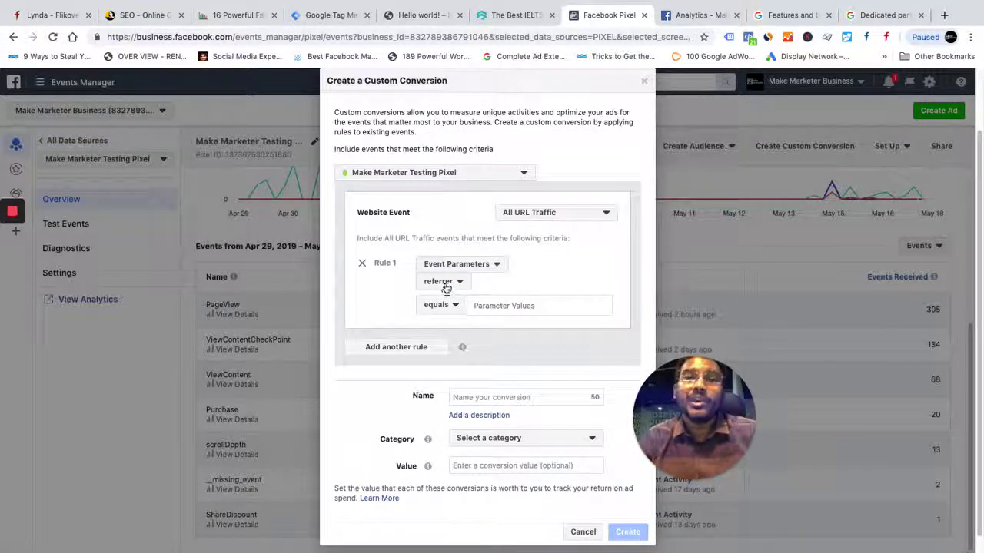
pyautogui.click(441, 282)
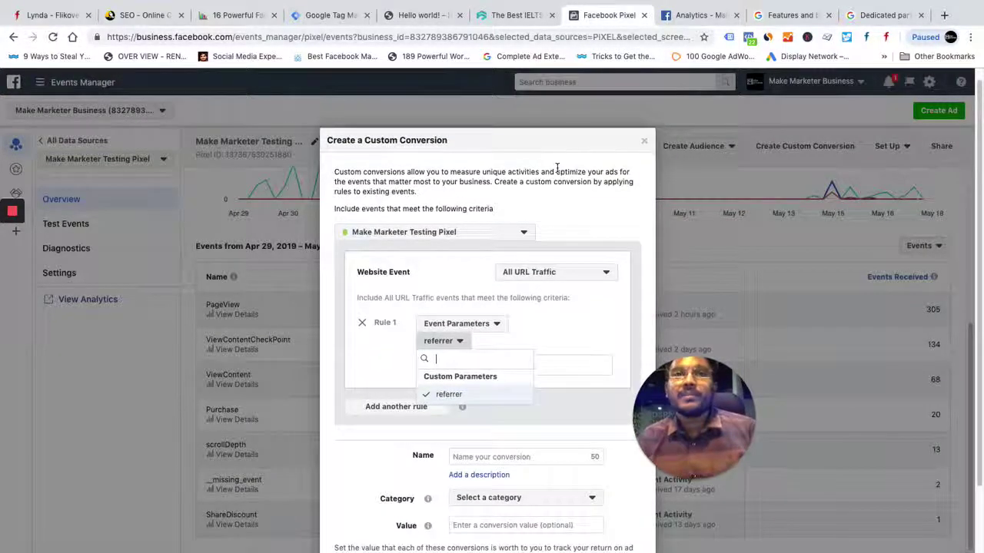
pyautogui.click(645, 141)
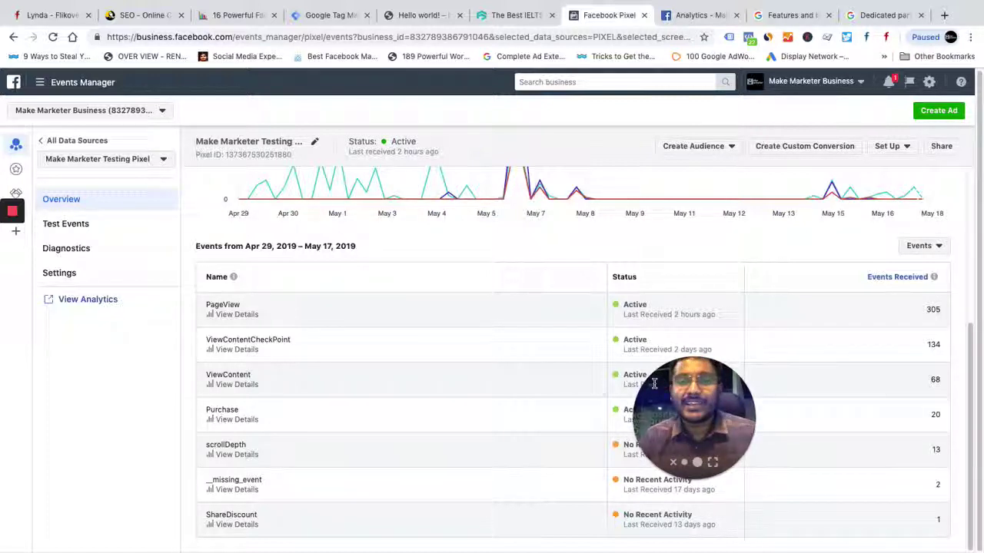
pyautogui.moveTo(15, 213)
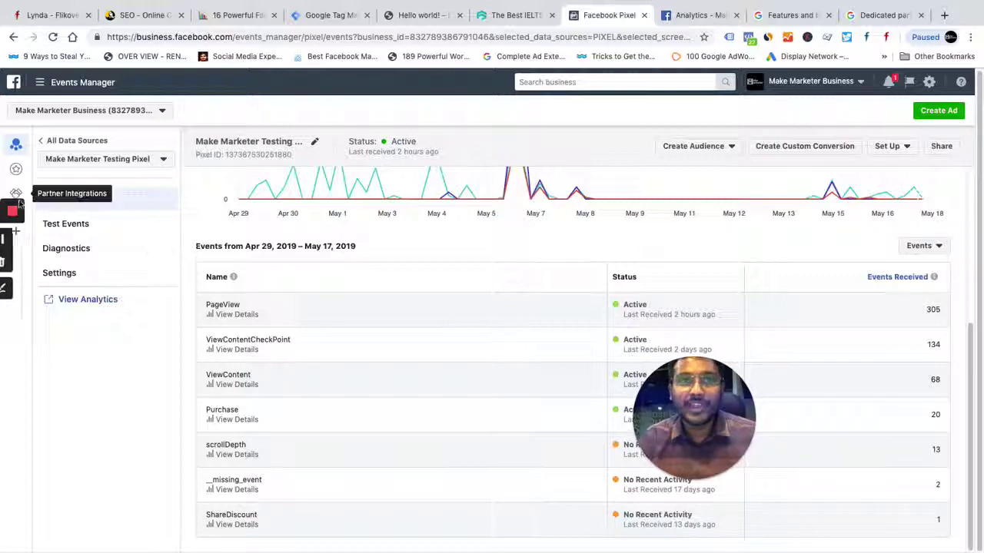